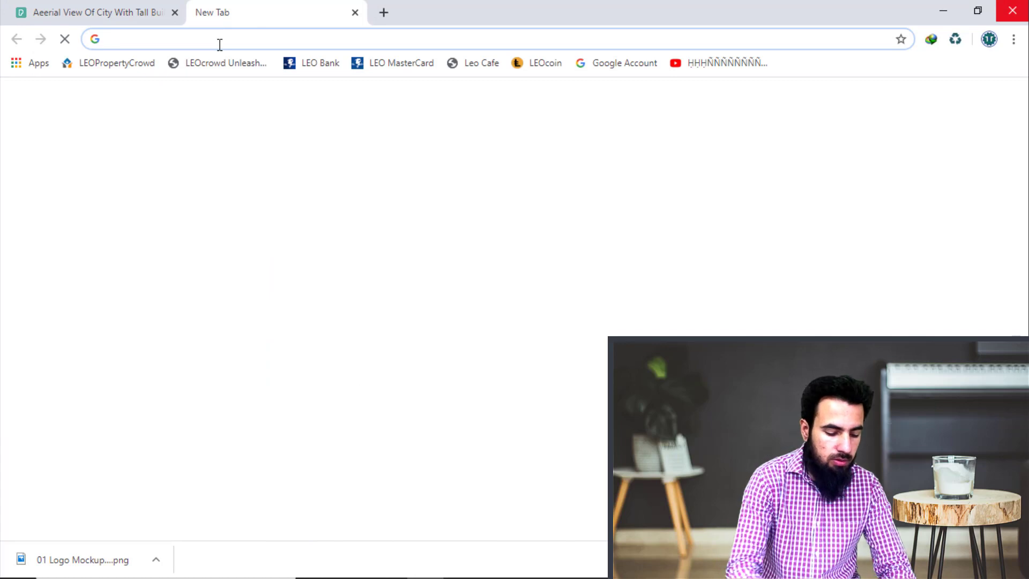
- Open the Unsplash website in the new tab
type("un")
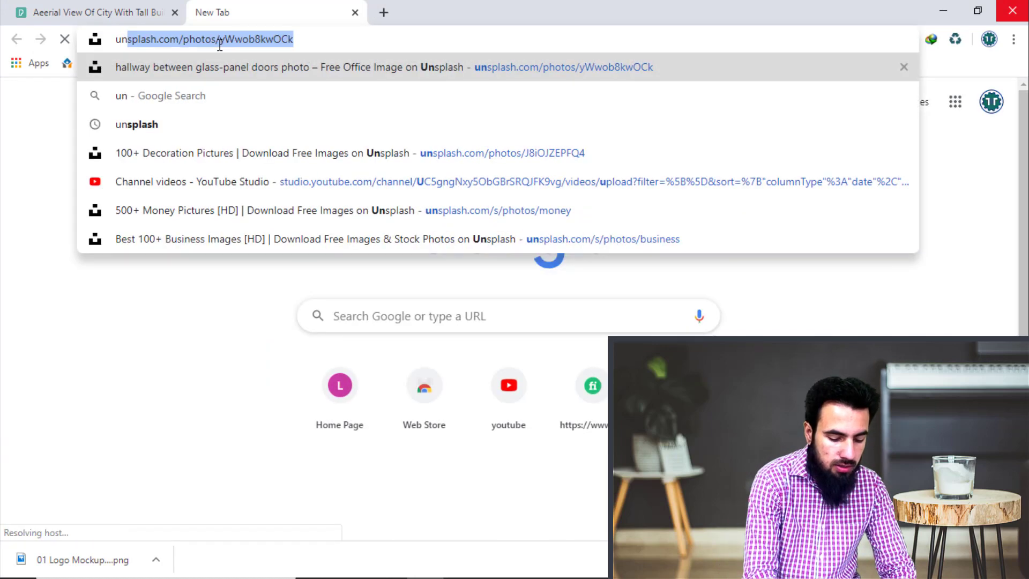
type("spla")
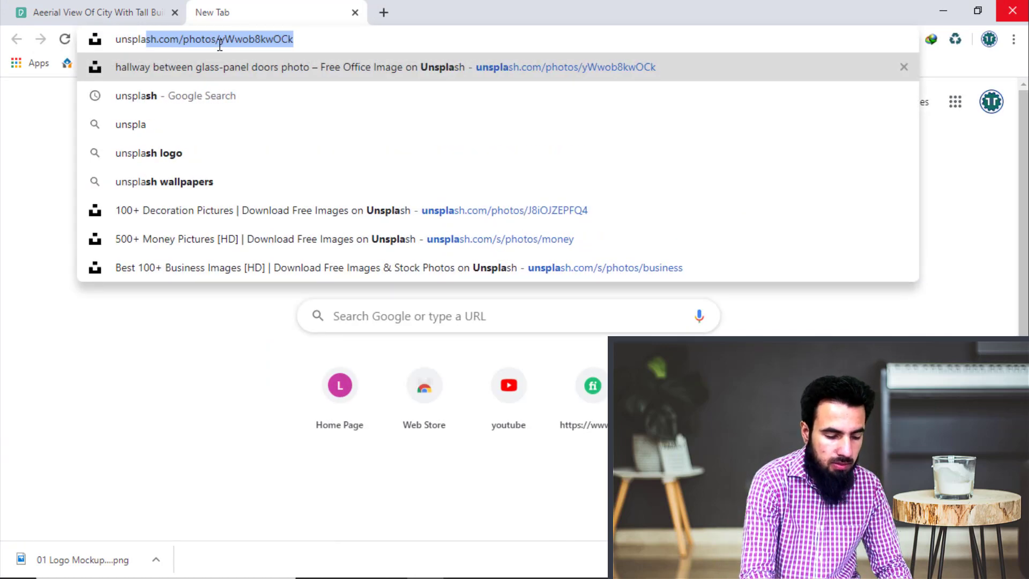
key("Return")
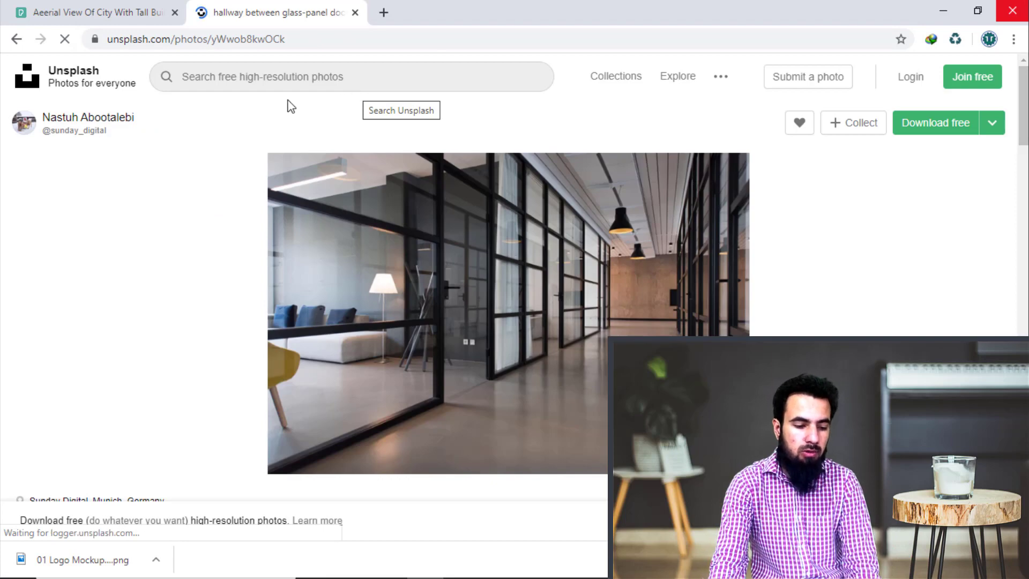
- Search Unsplash for "money" and browse the photos
left_click(274, 81)
type("money")
key("Return")
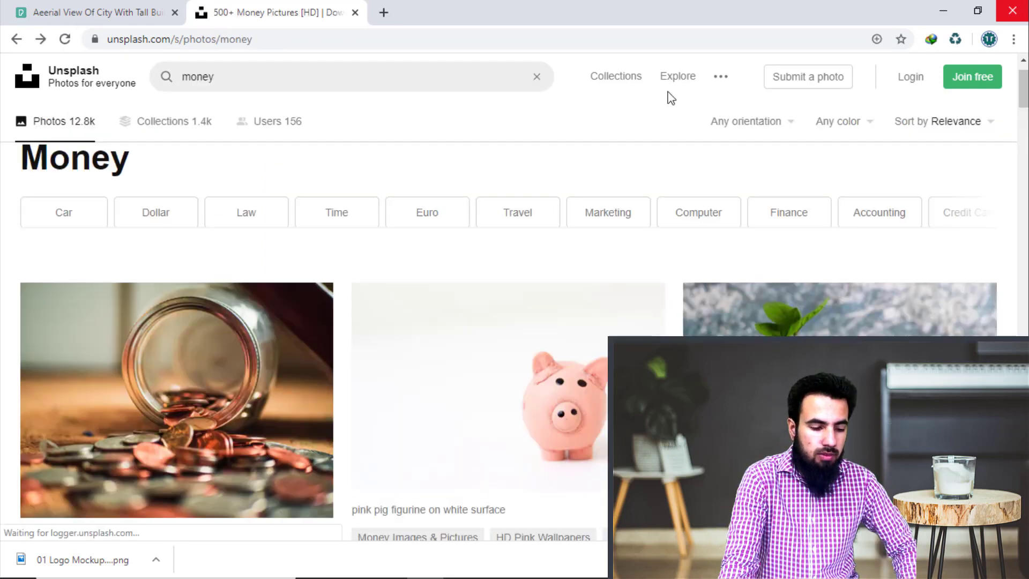
scroll(746, 305, "down", 4)
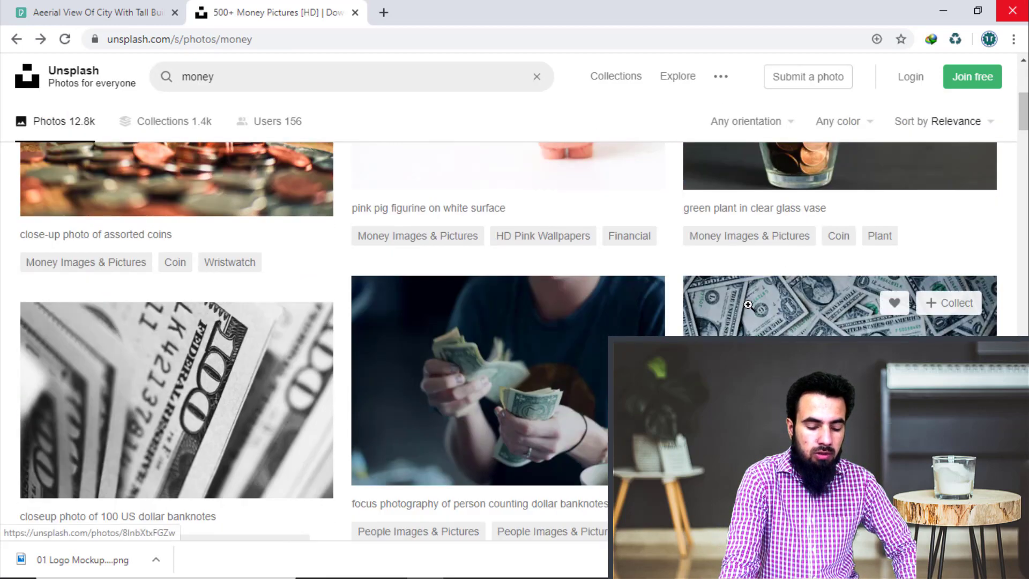
scroll(747, 304, "up", 4)
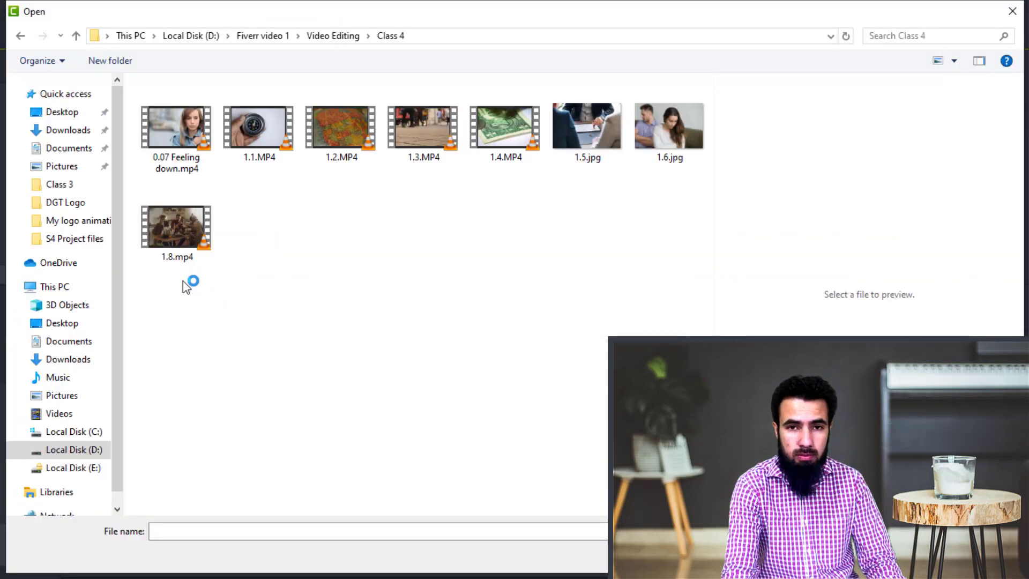
- Import 0.07 Feeling down.mp4, 1.1 to 1.4.MP4, 1.5.jpg, 1.6.jpg and 1.8.mp4 from the Class 4 folder into the Camtasia project
left_click(597, 127)
left_click(702, 131)
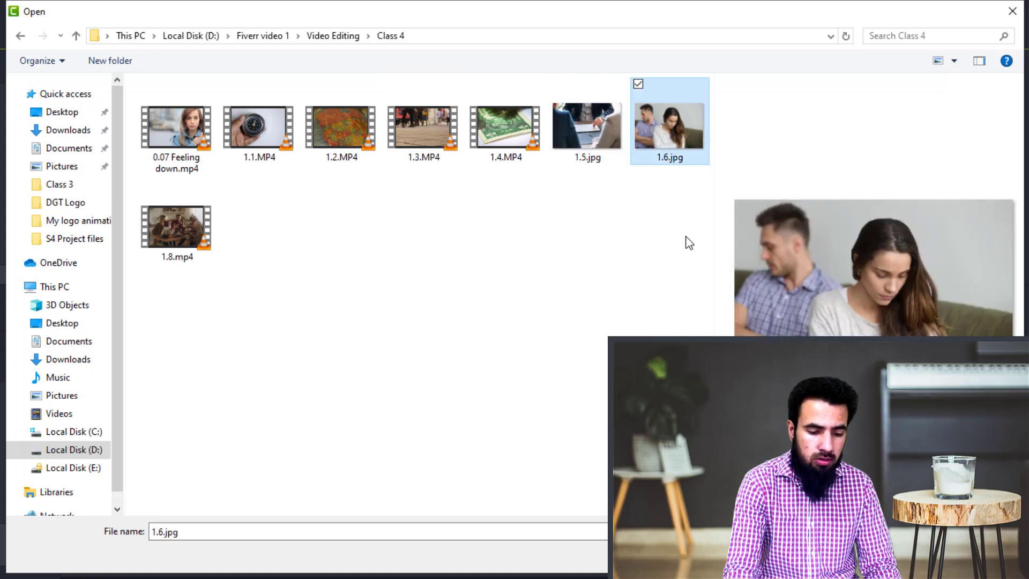
left_click(598, 118)
left_click_drag(688, 246, 152, 86)
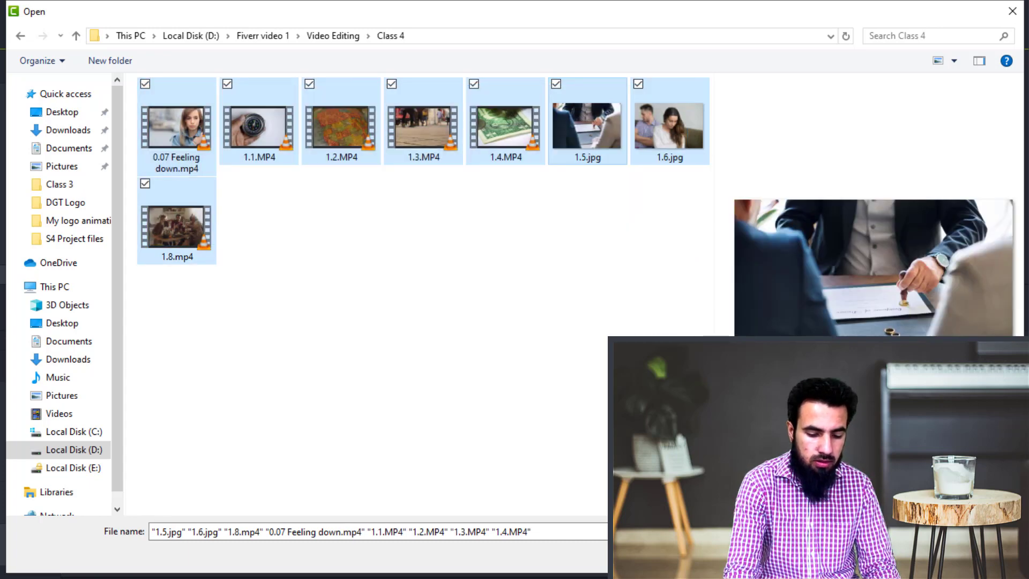
key("Return")
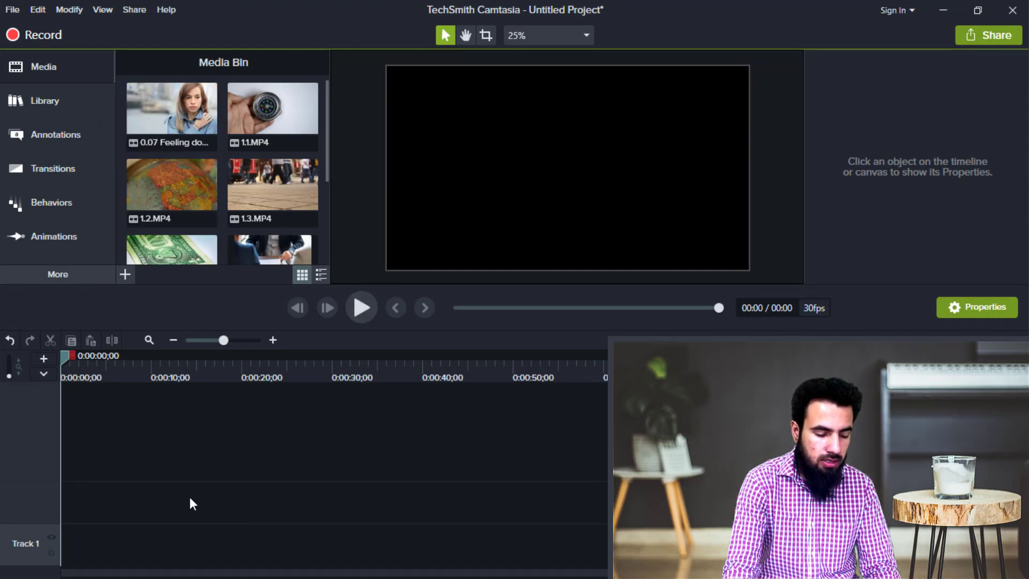
- Add the 0.07 Feeling down and 1.1 clips to the timeline at the playhead, and delete 1.1 from Track 2
right_click(202, 99)
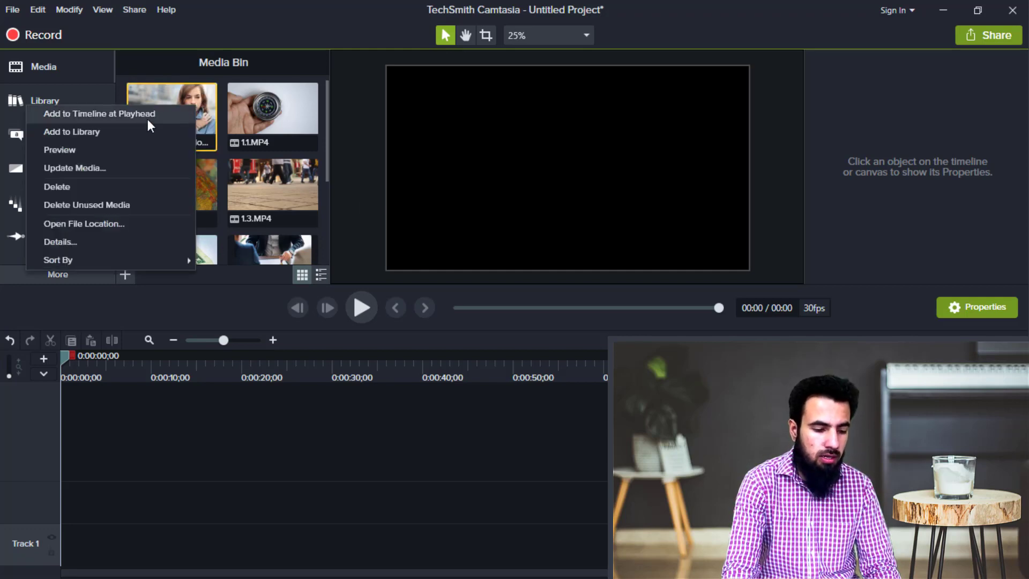
left_click(185, 114)
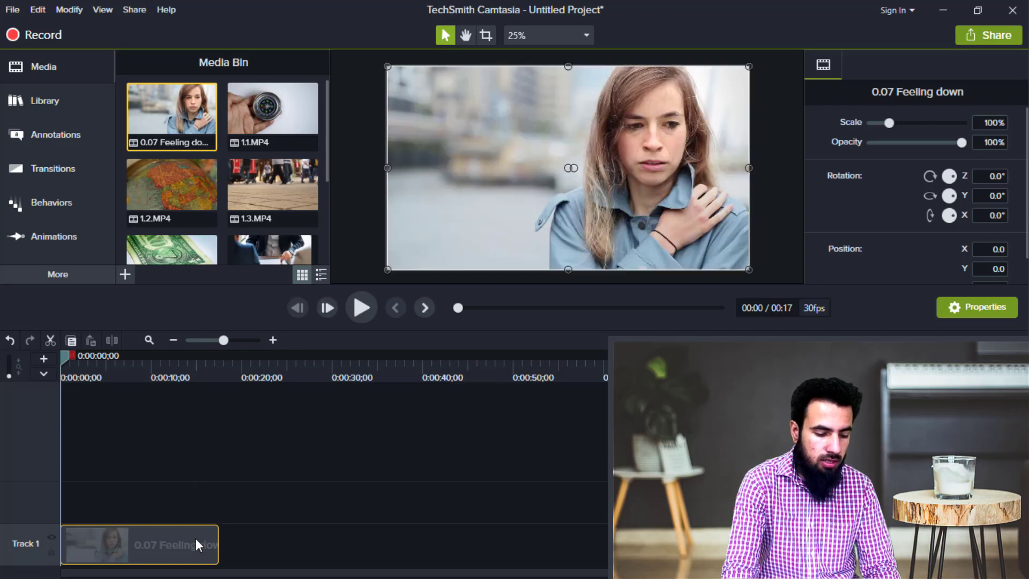
left_click(274, 112)
right_click(274, 112)
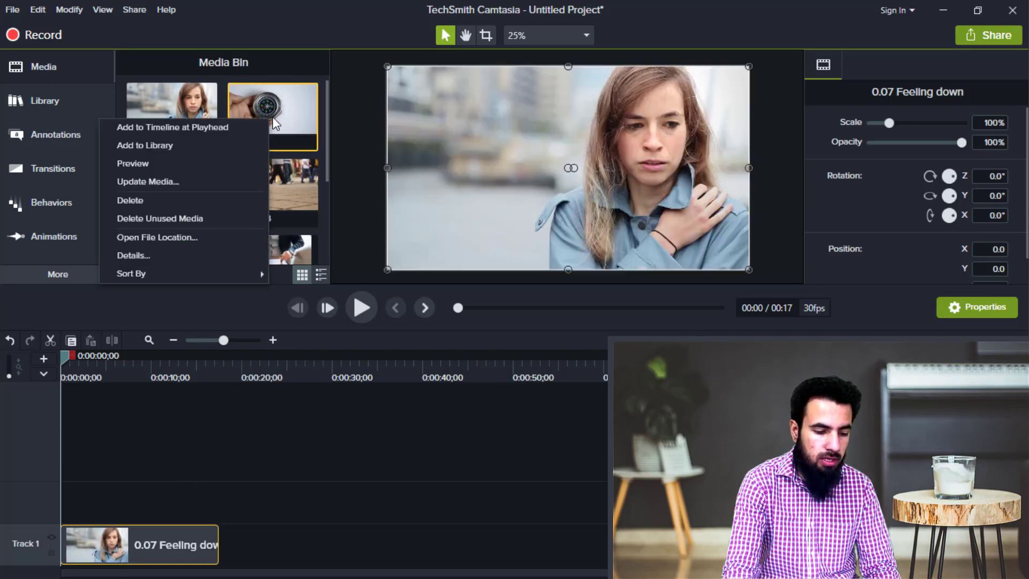
left_click(226, 134)
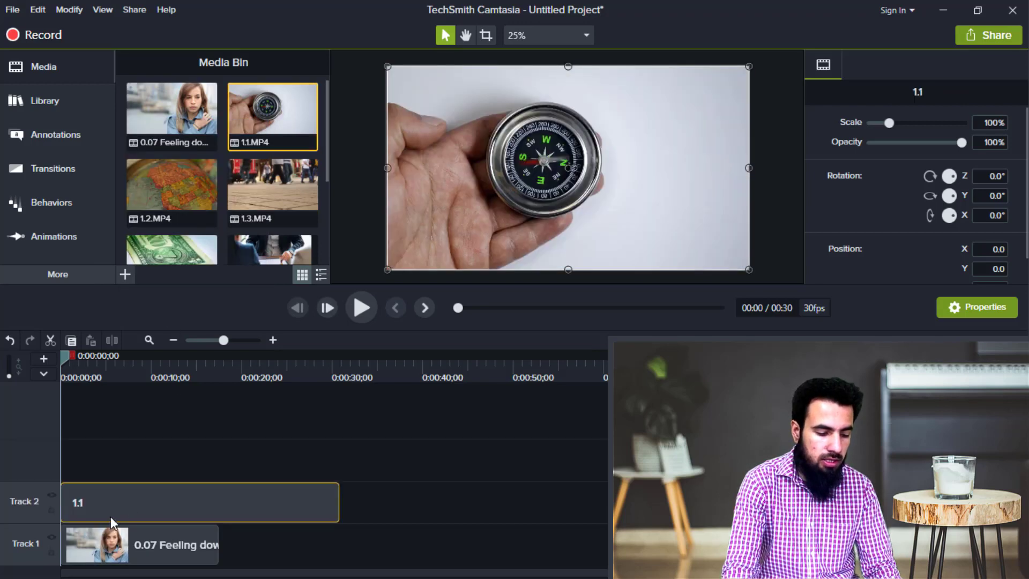
key("Delete")
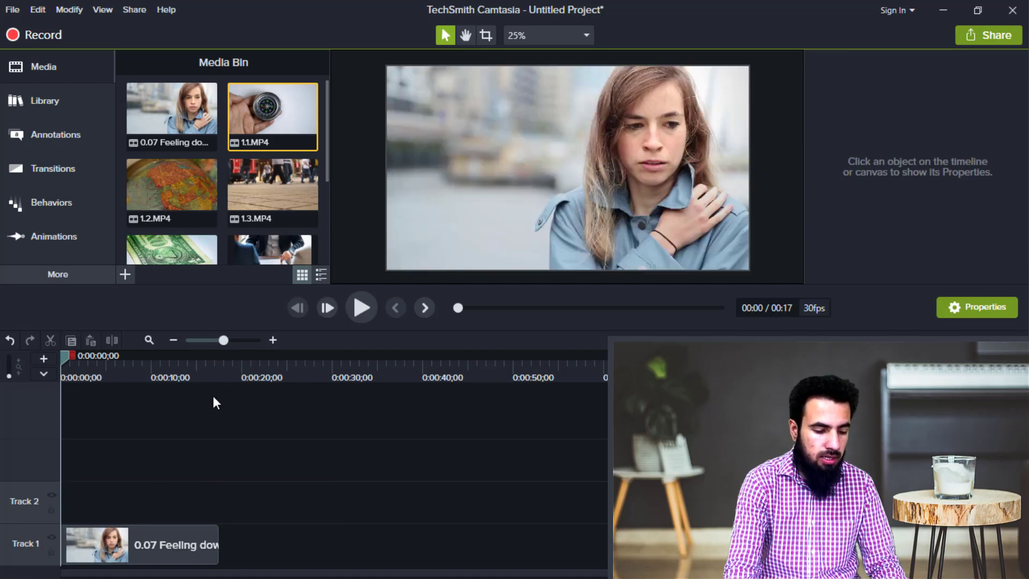
- Place clips 1.1 and 1.2 end to end after 0.07 Feeling down on Track 1, and delete all three clips from the timeline
left_click_drag(262, 111, 317, 373)
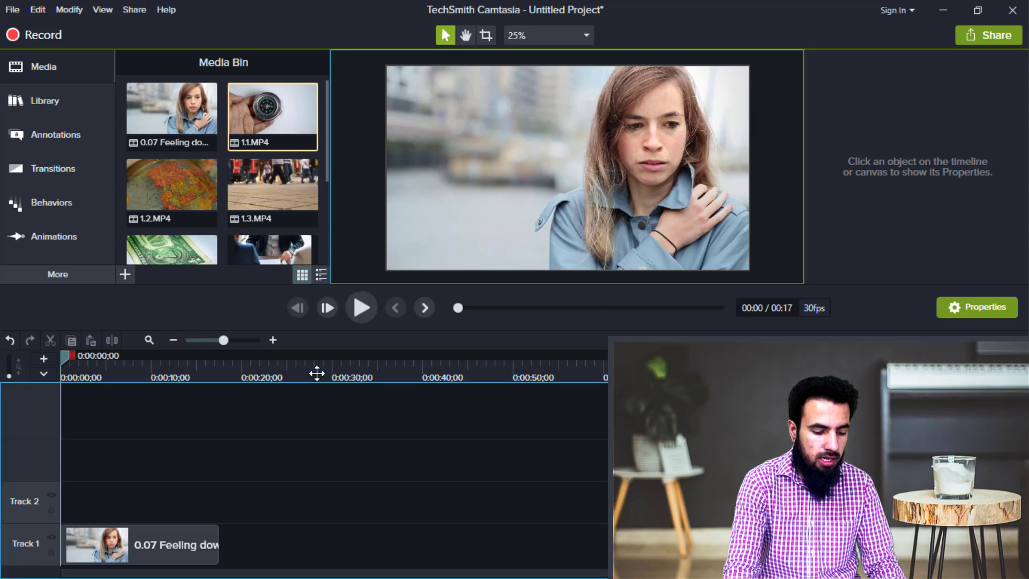
left_click_drag(277, 489, 198, 568)
left_click_drag(180, 215, 486, 561)
left_click_drag(538, 502, 188, 545)
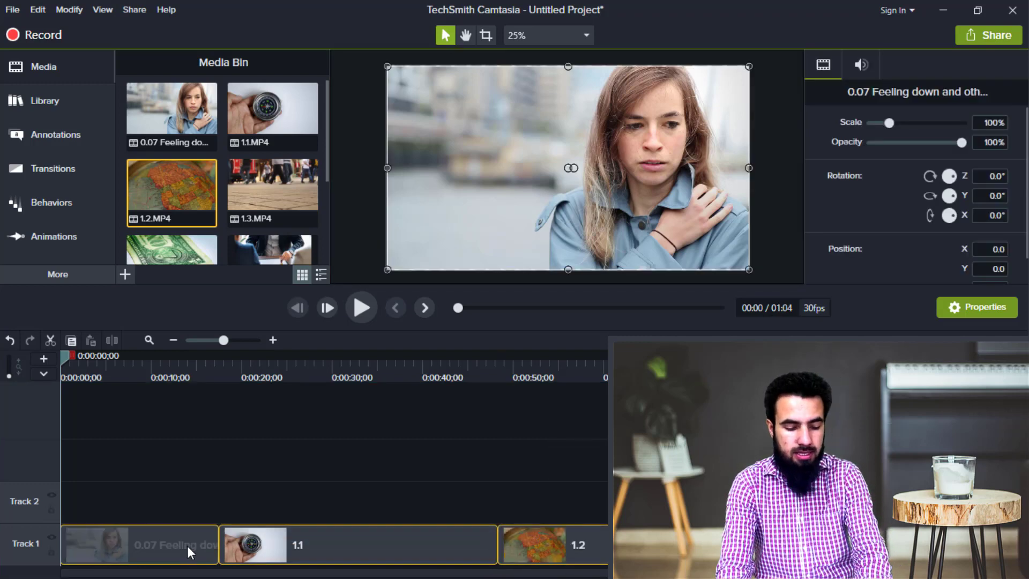
key("Delete")
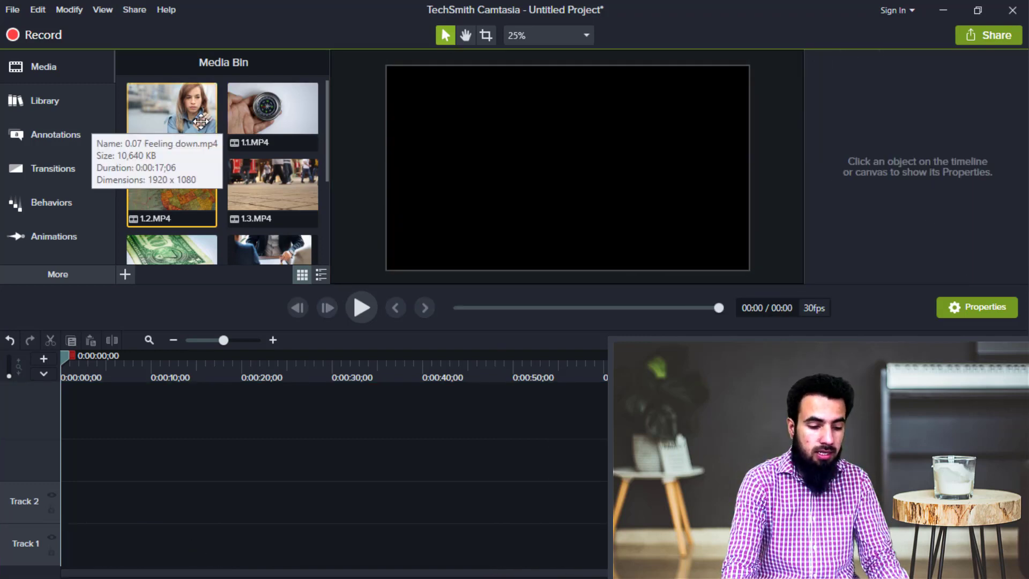
- Add every file in the media bin to the timeline at the playhead
key("ctrl+a")
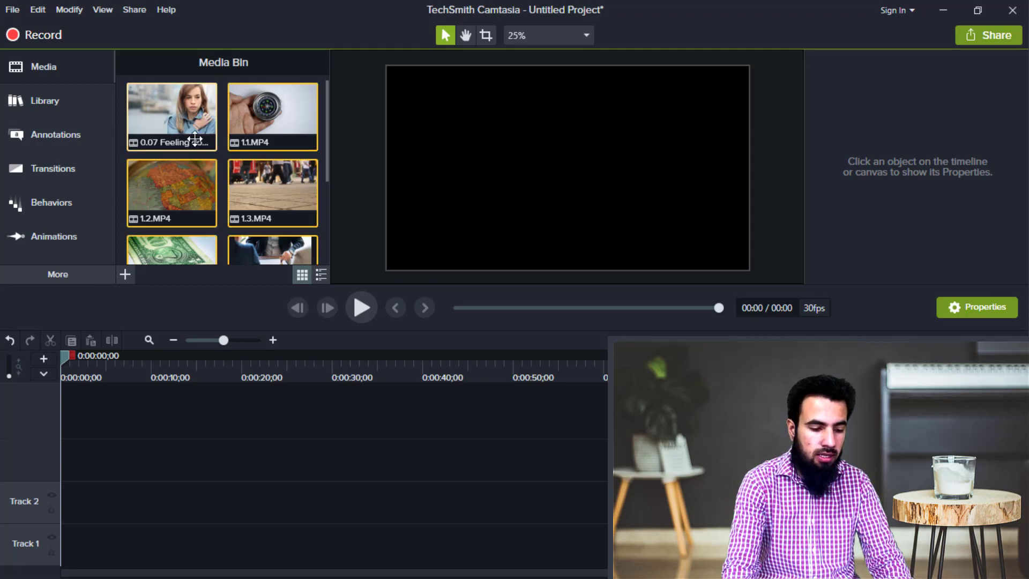
left_click(208, 140)
key("ctrl+a")
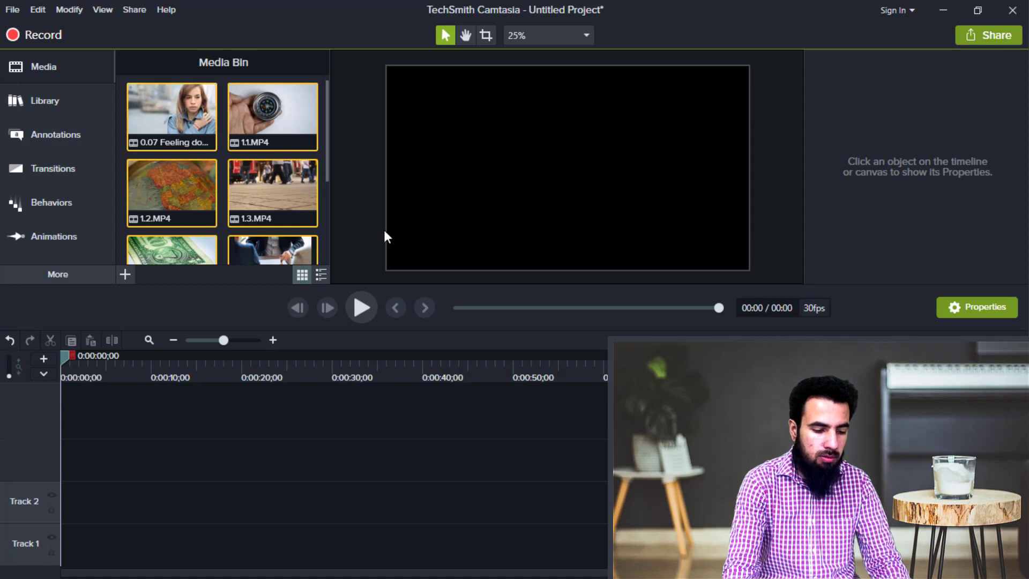
scroll(297, 225, "down", 3)
right_click(271, 205)
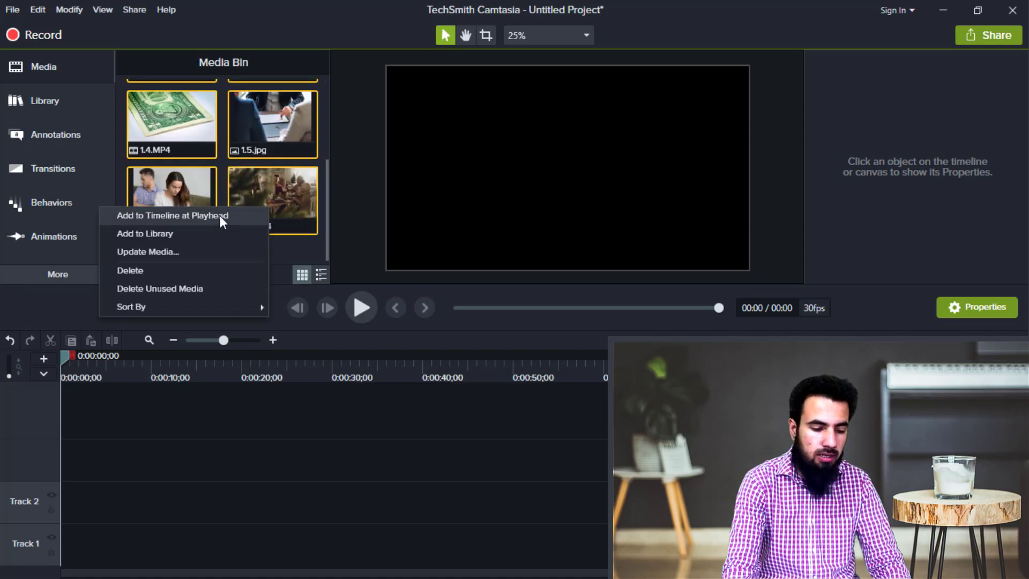
left_click(219, 215)
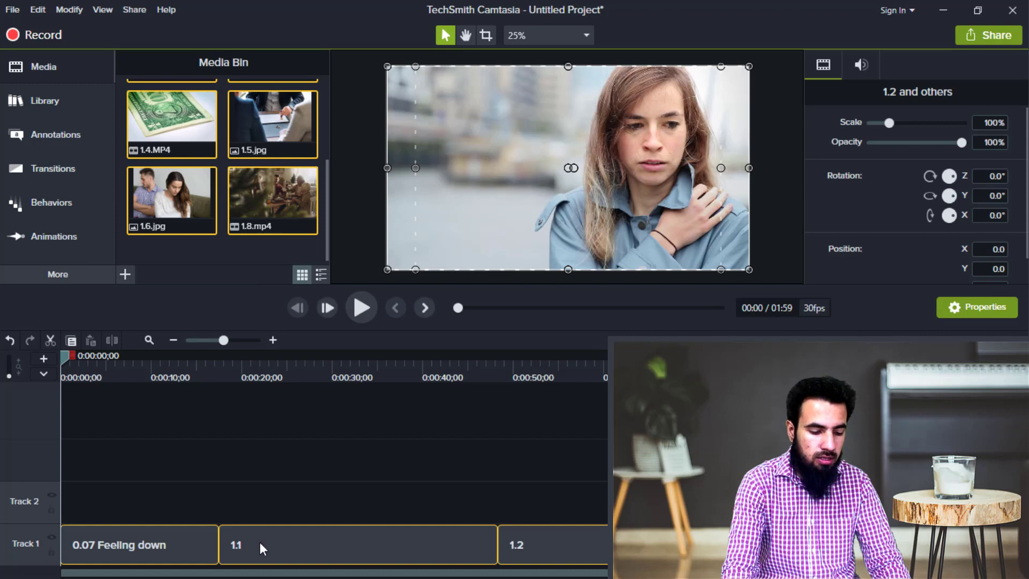
- Enlarge the 1.6 photo on the canvas to cover the black bars at its sides
left_click_drag(204, 573, 360, 573)
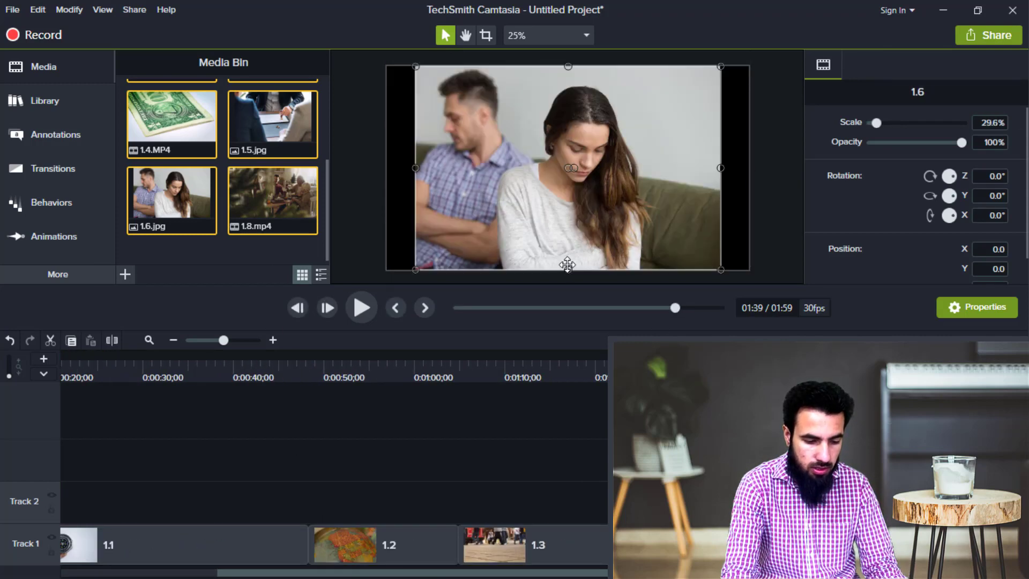
left_click_drag(568, 268, 562, 290)
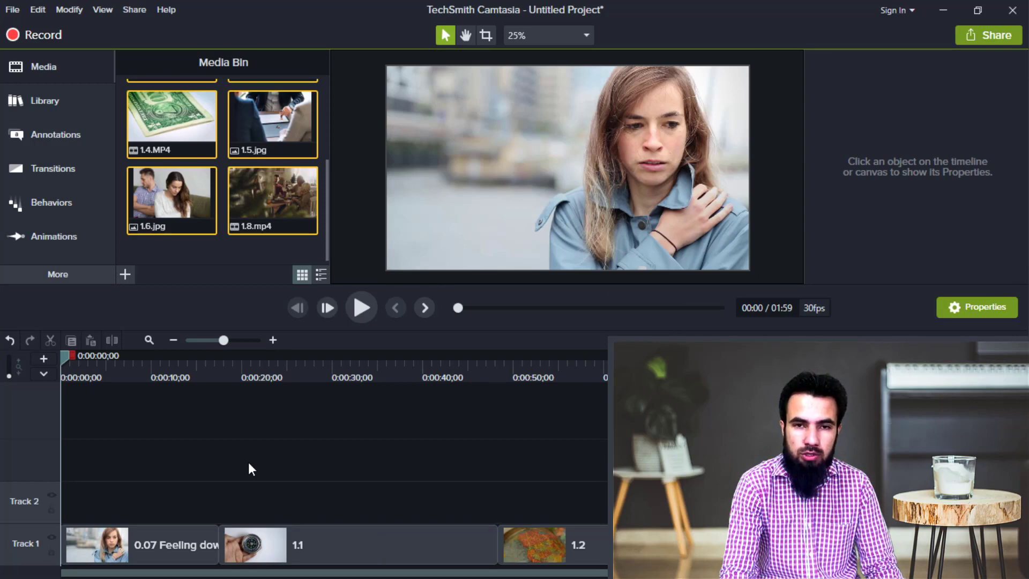
- Import "[FREE COPYRIGHT] Background Music For Tutorials _ Explainer Corporate Videos.mp4" from the Class 4 folder
left_click(125, 273)
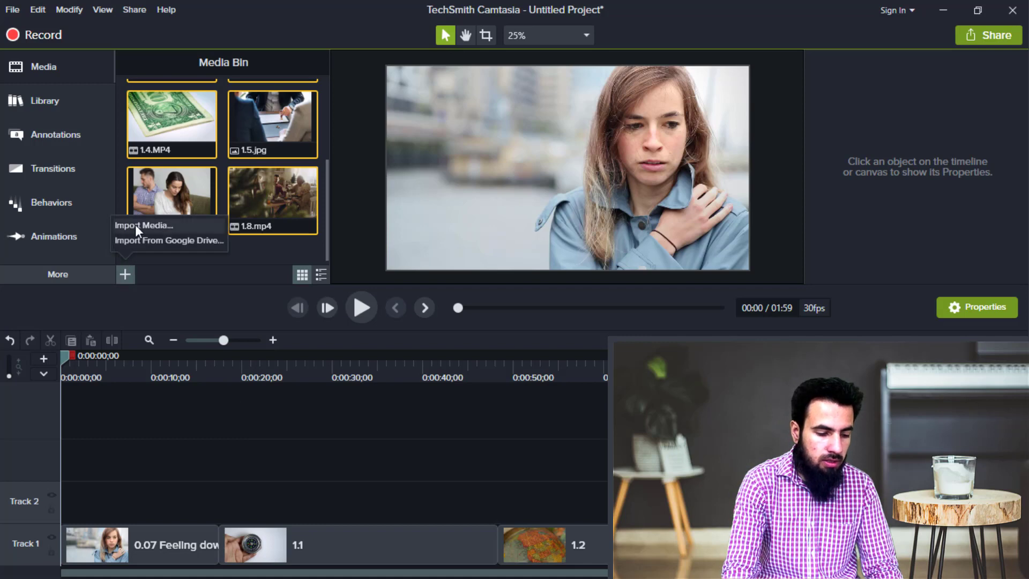
left_click(140, 227)
left_click(165, 112)
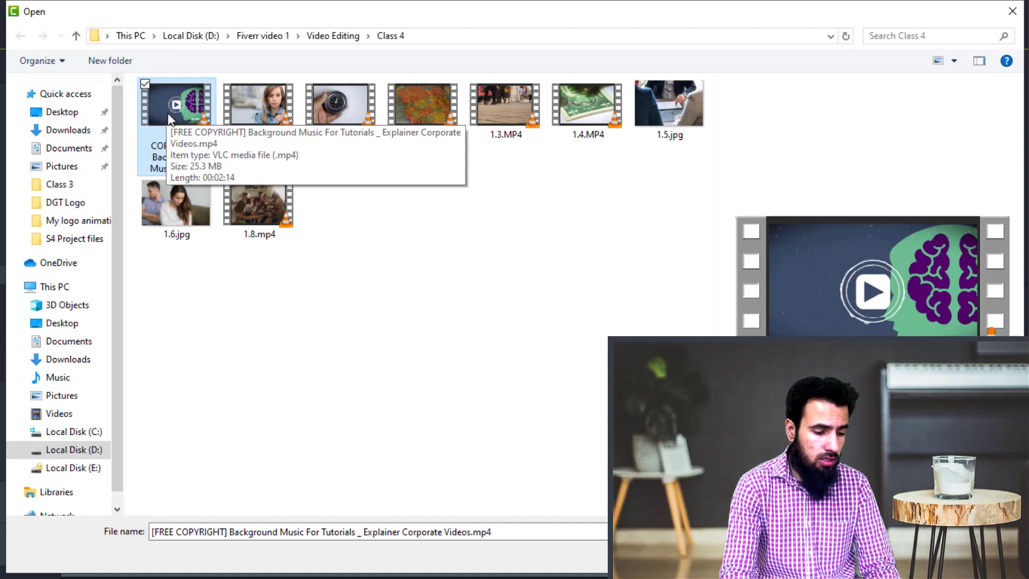
right_click(169, 111)
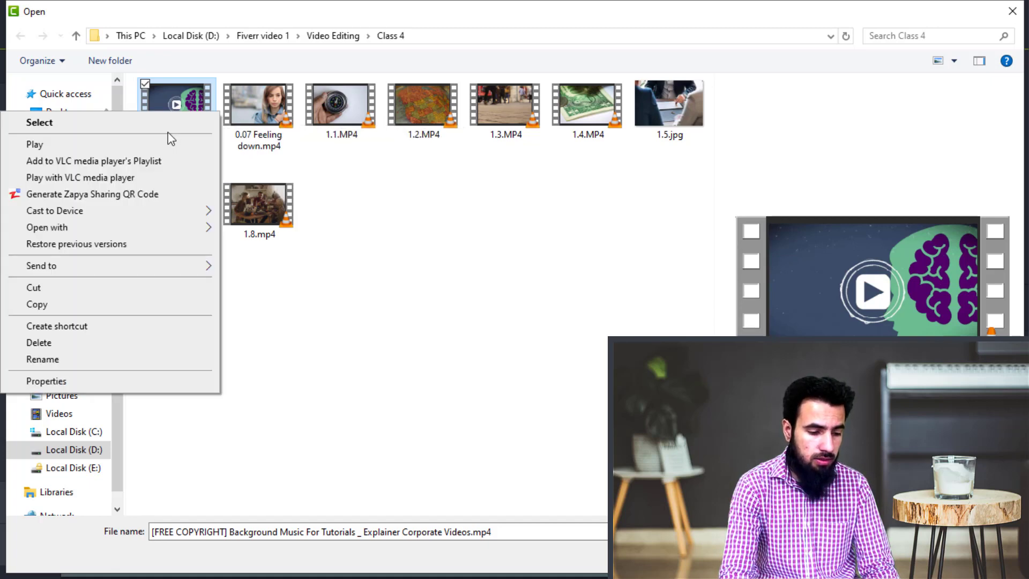
left_click(137, 123)
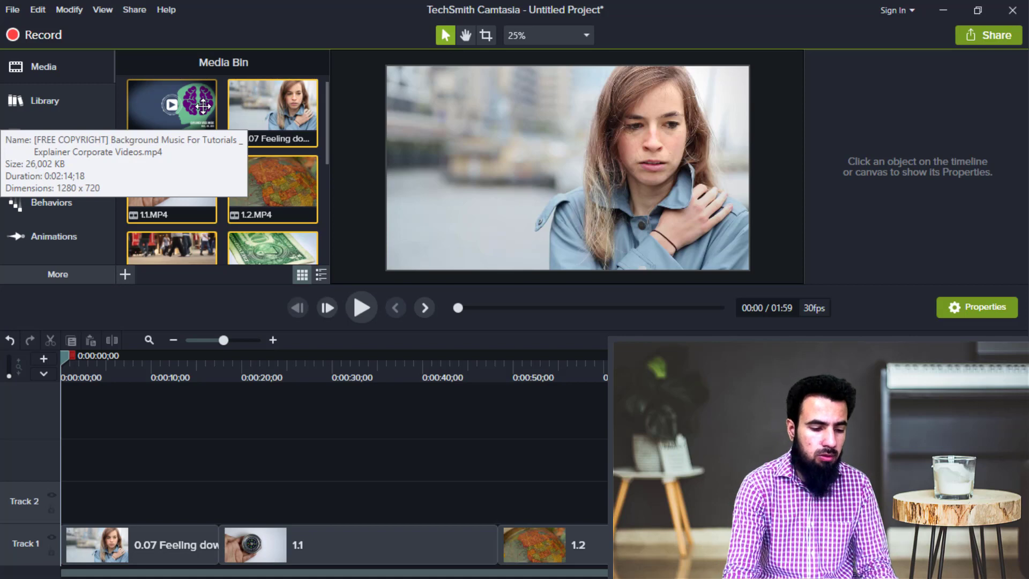
- Add the background music video to the timeline at the playhead
left_click(180, 103)
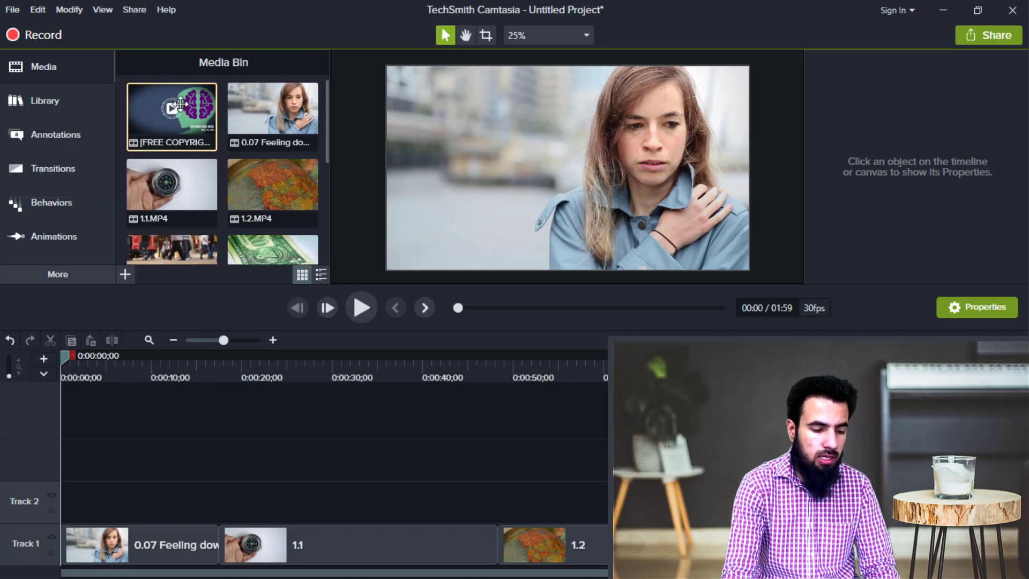
right_click(188, 110)
left_click(217, 117)
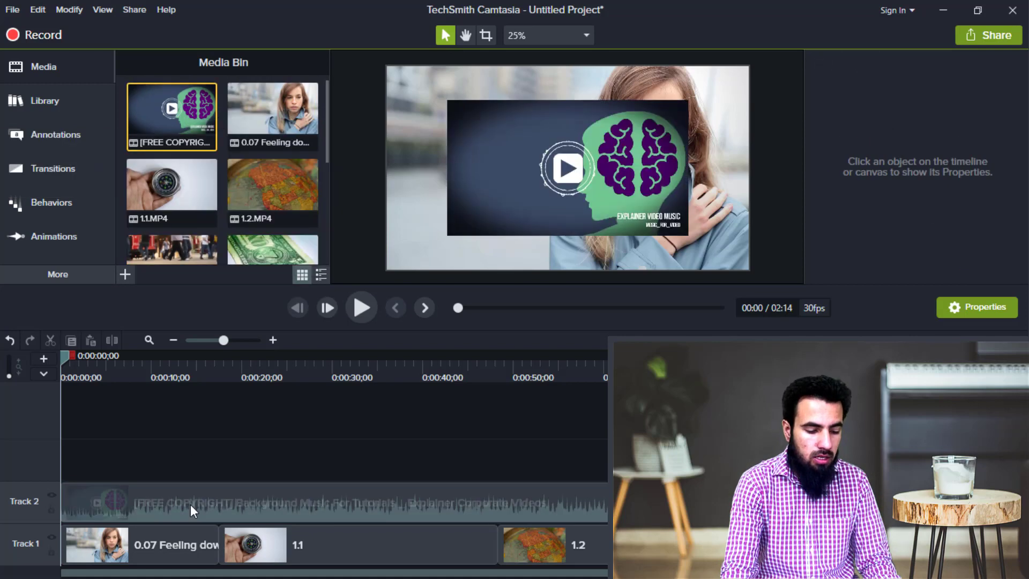
- Separate the audio and video of the background music clip on Track 2 and select its audio part on Track 3
left_click(191, 504)
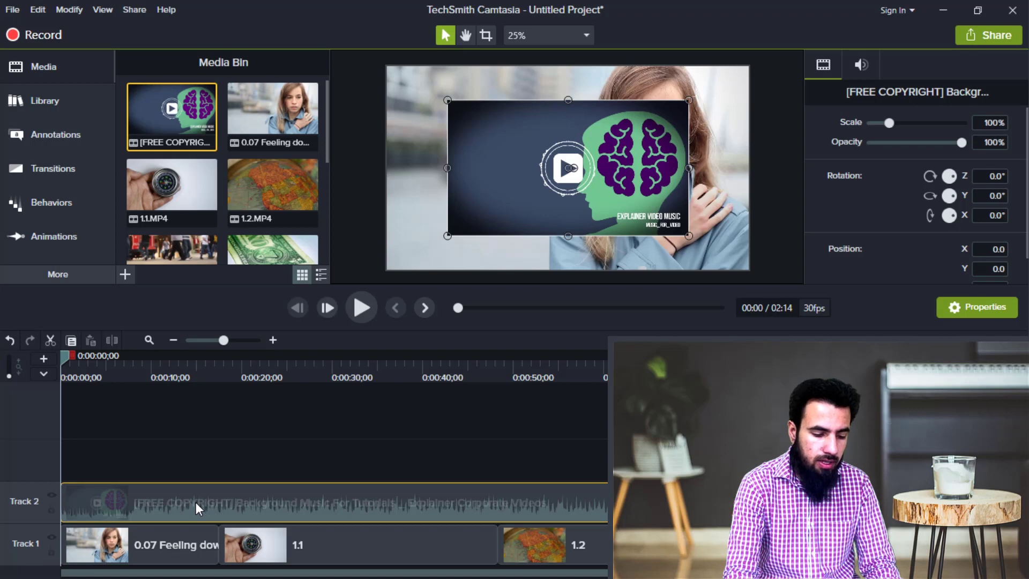
right_click(195, 503)
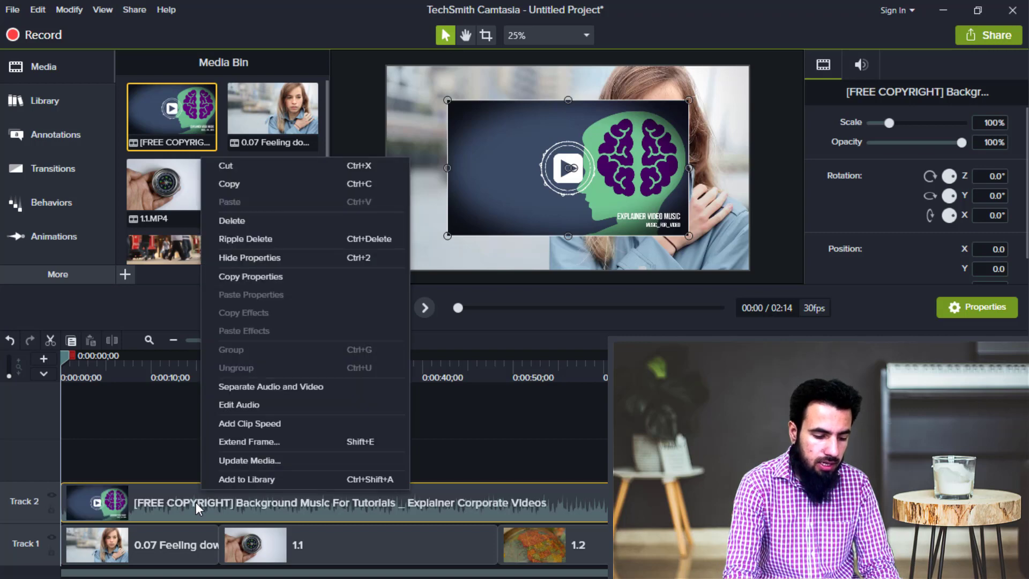
left_click(257, 386)
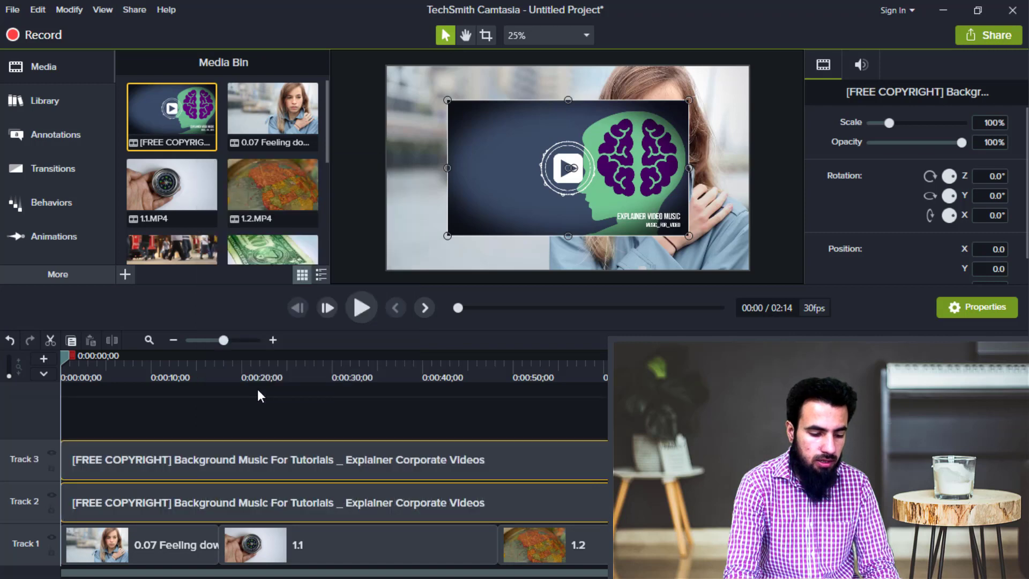
left_click(252, 415)
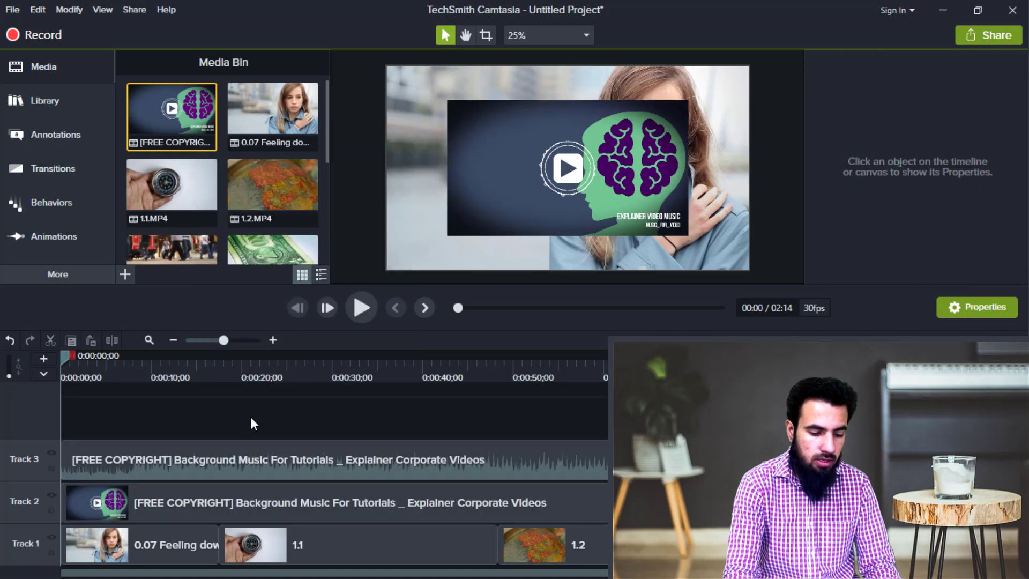
left_click(181, 499)
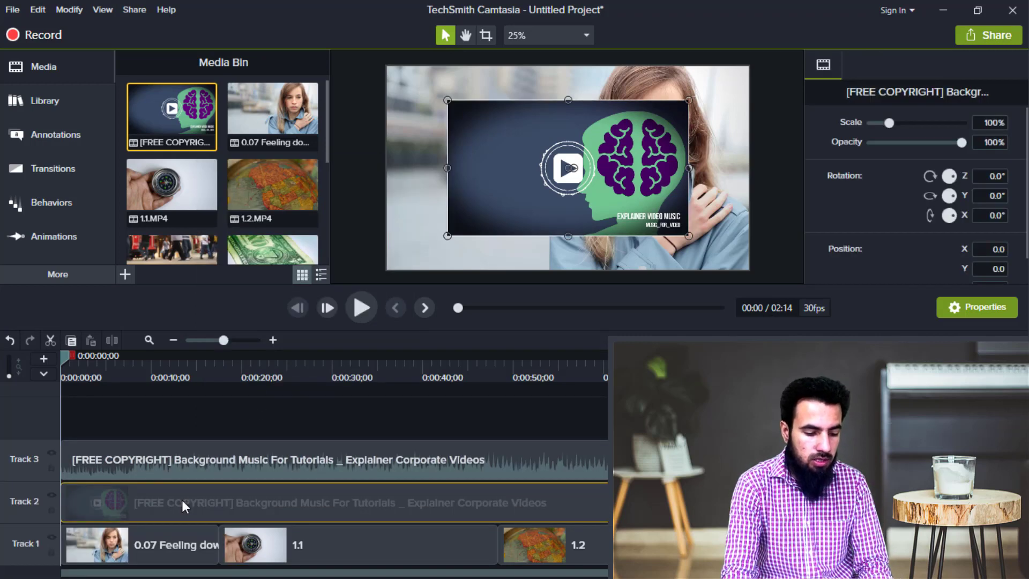
left_click(181, 458)
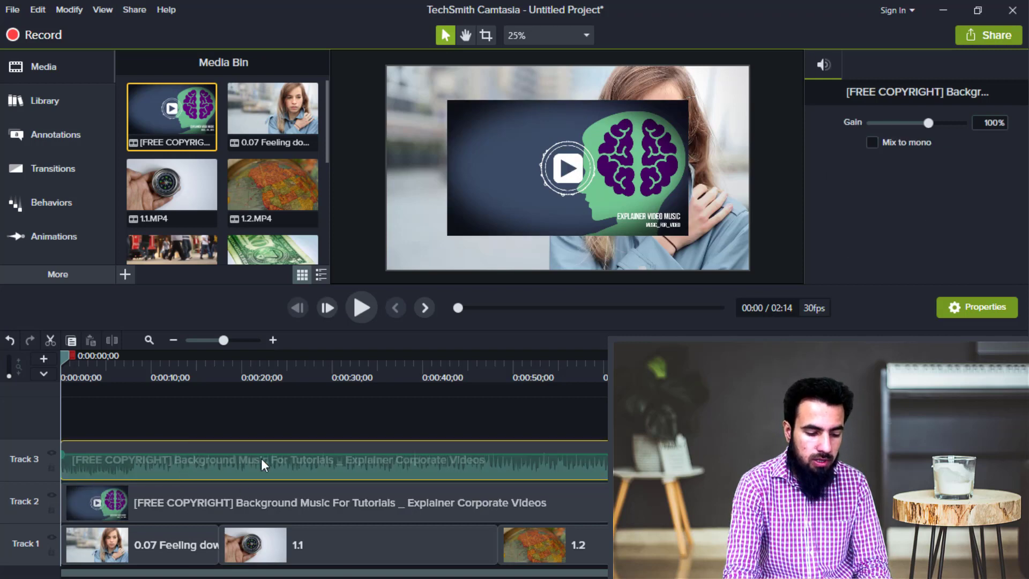
- Delete the video part of the background music clip from Track 2 and move its audio part down from Track 3 to Track 2
left_click(435, 420)
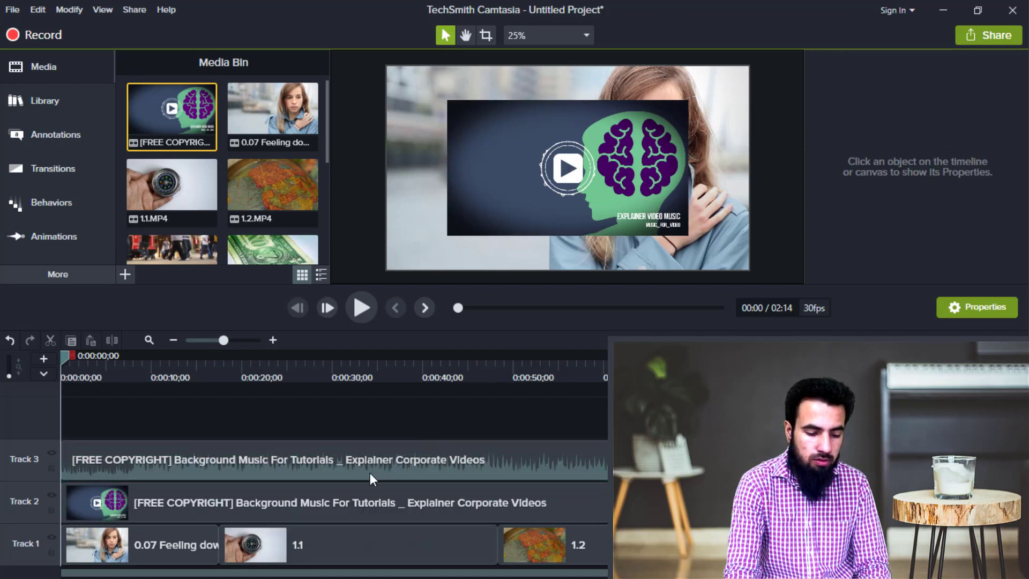
left_click(347, 465)
left_click(272, 506)
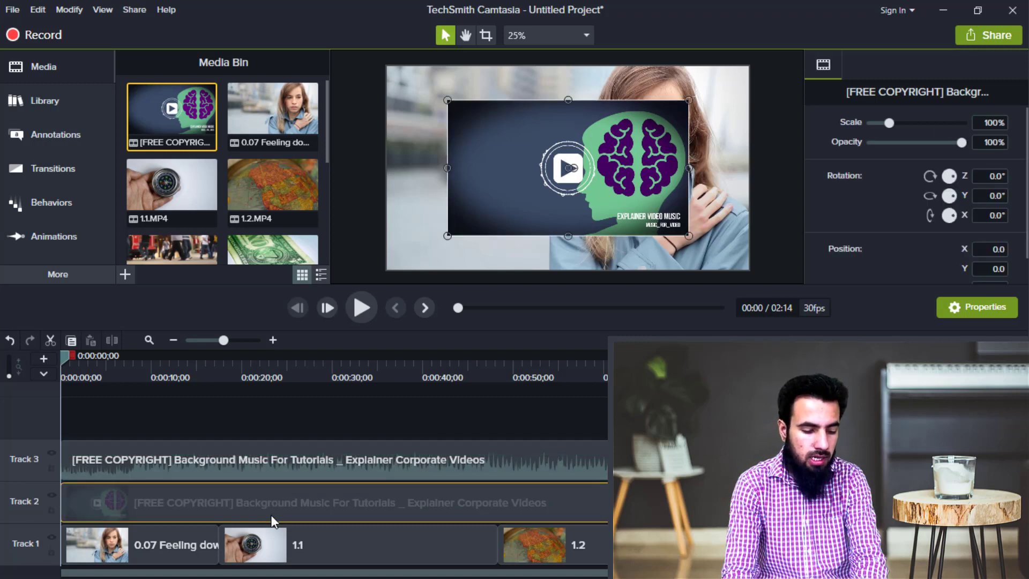
key("Delete")
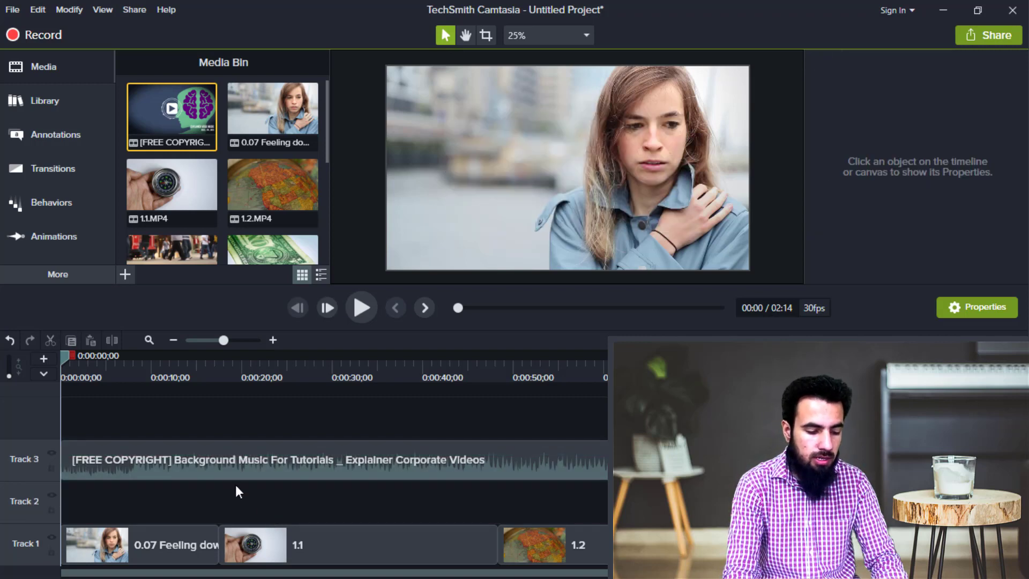
left_click_drag(168, 461, 168, 506)
left_click(169, 434)
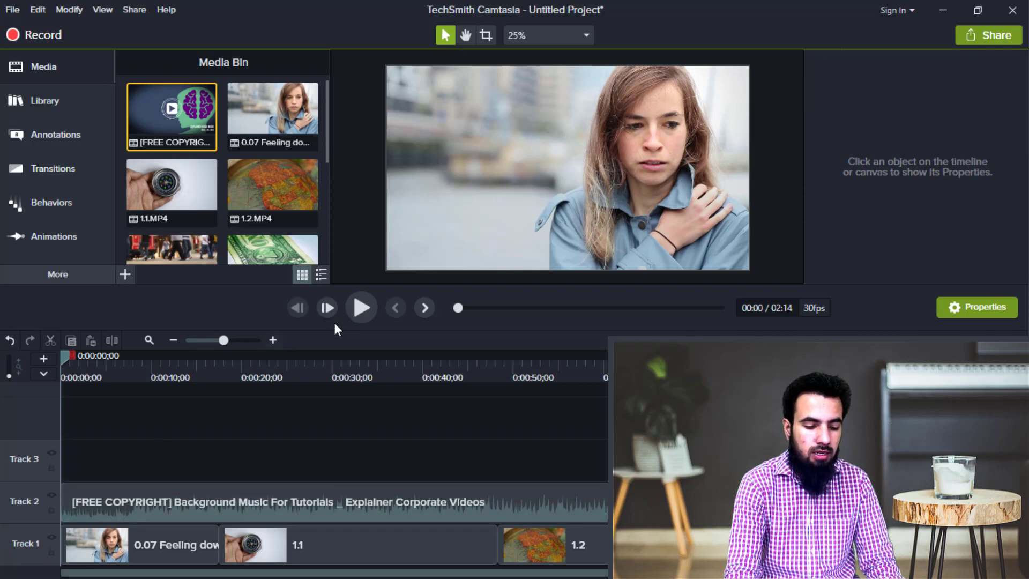
- Preview the opening, split the 0.07 Feeling down clip at 0:00:04;05 and delete the part after the split
left_click(362, 308)
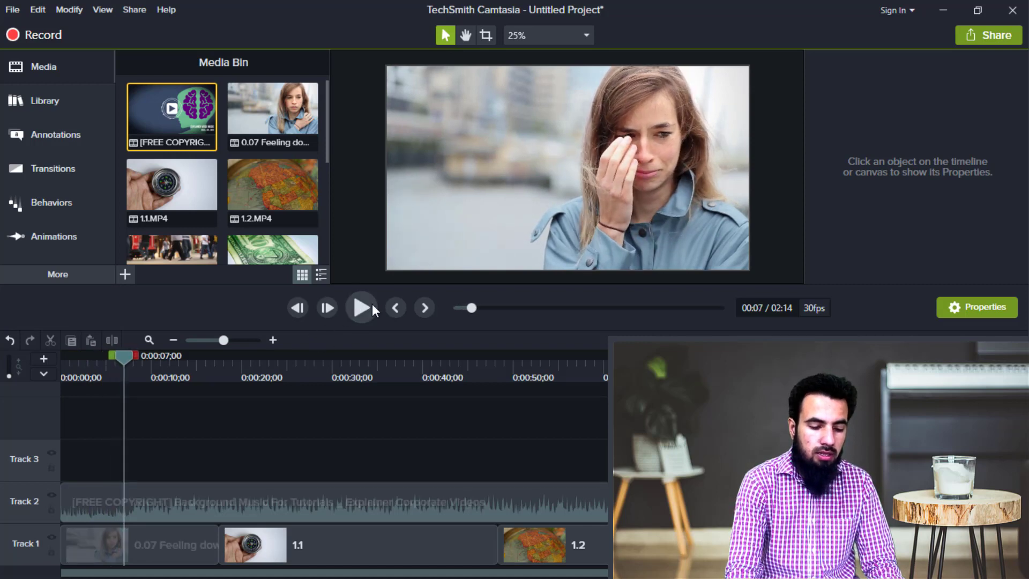
left_click(370, 304)
left_click(148, 549)
left_click(147, 547)
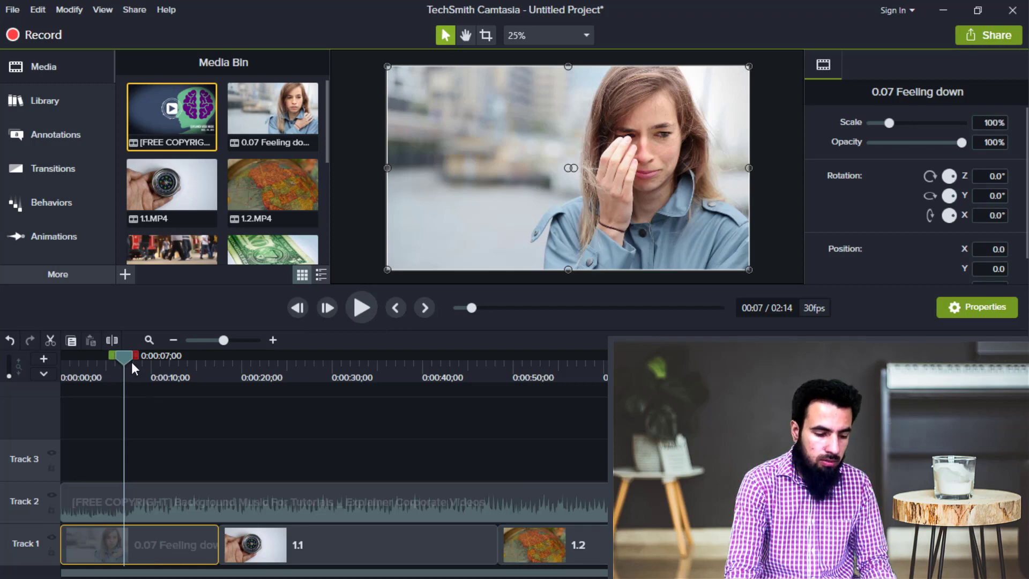
left_click_drag(126, 358, 99, 362)
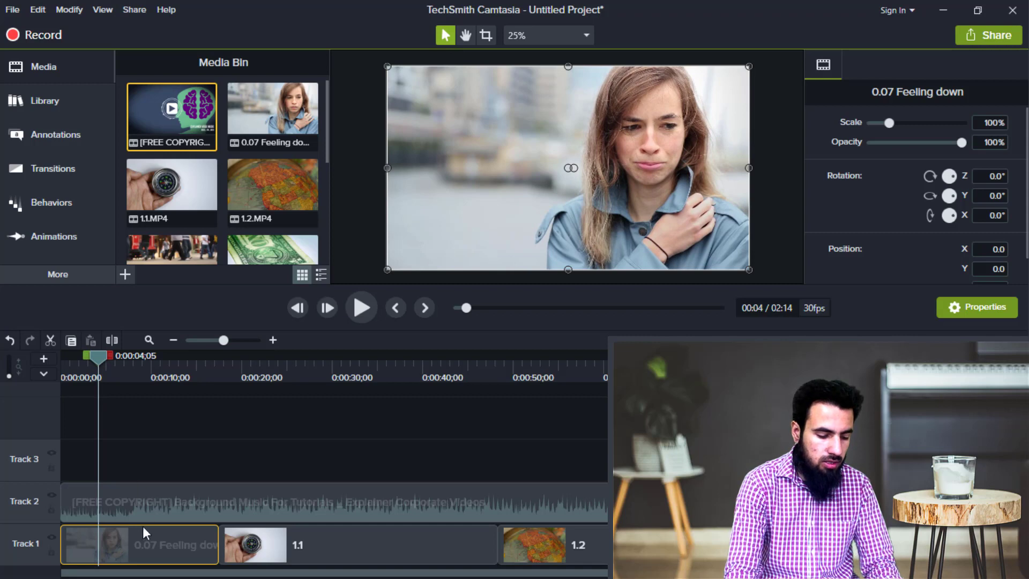
key("Escape")
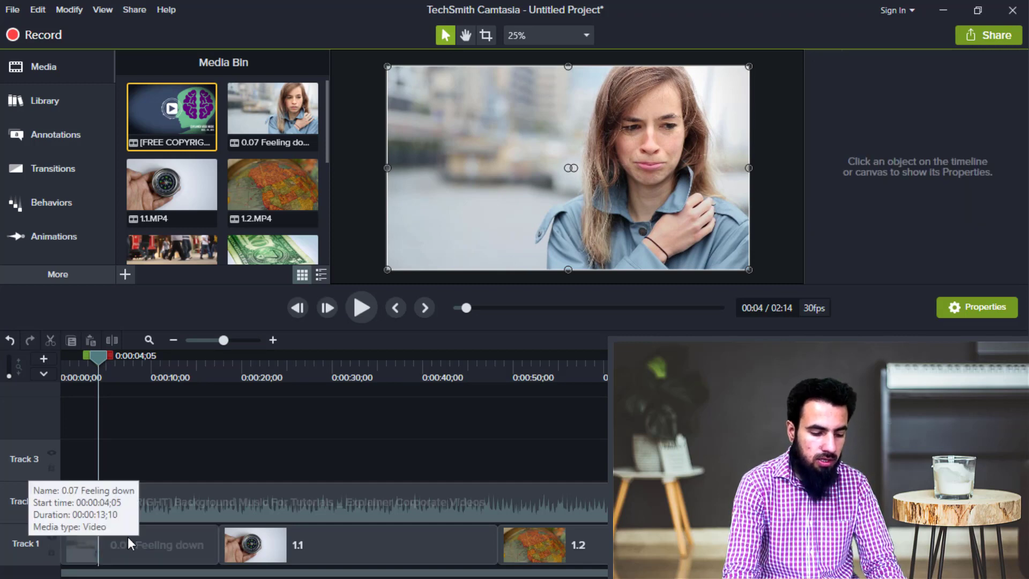
left_click(127, 536)
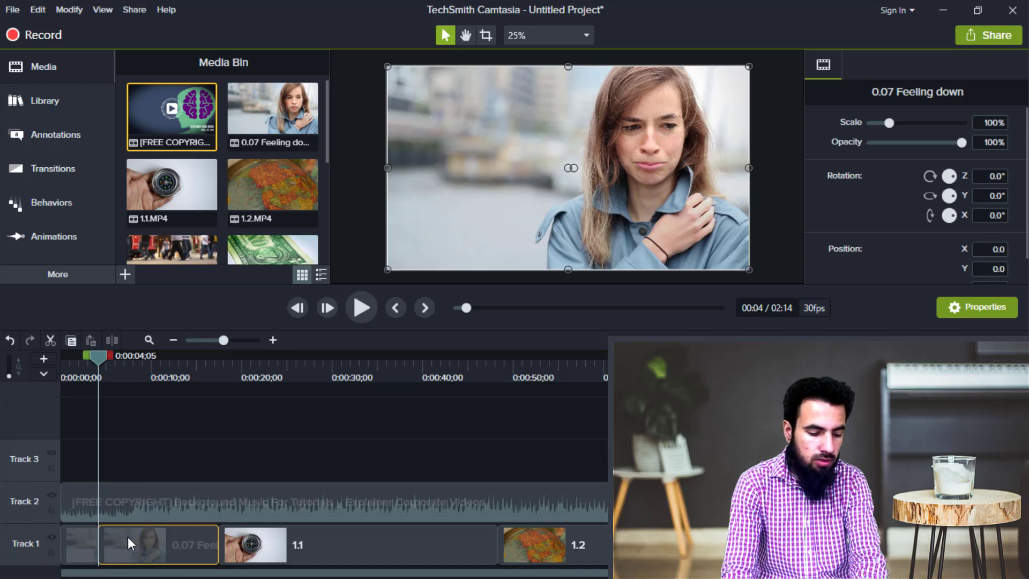
key("Delete")
- Move the 1.1 compass clip from Track 1 to the start of Track 3
left_click(257, 539)
left_click(261, 570)
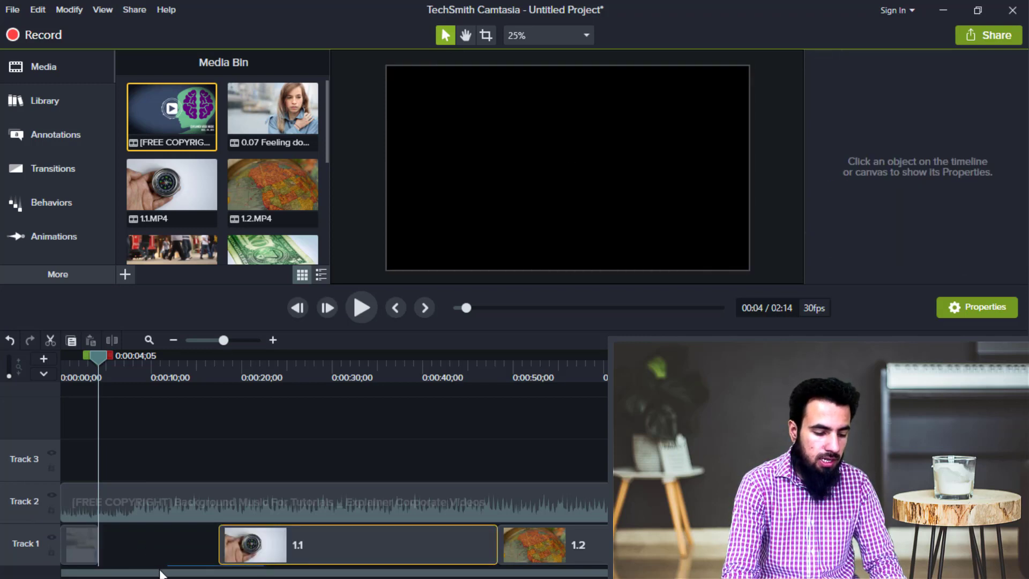
left_click(84, 530)
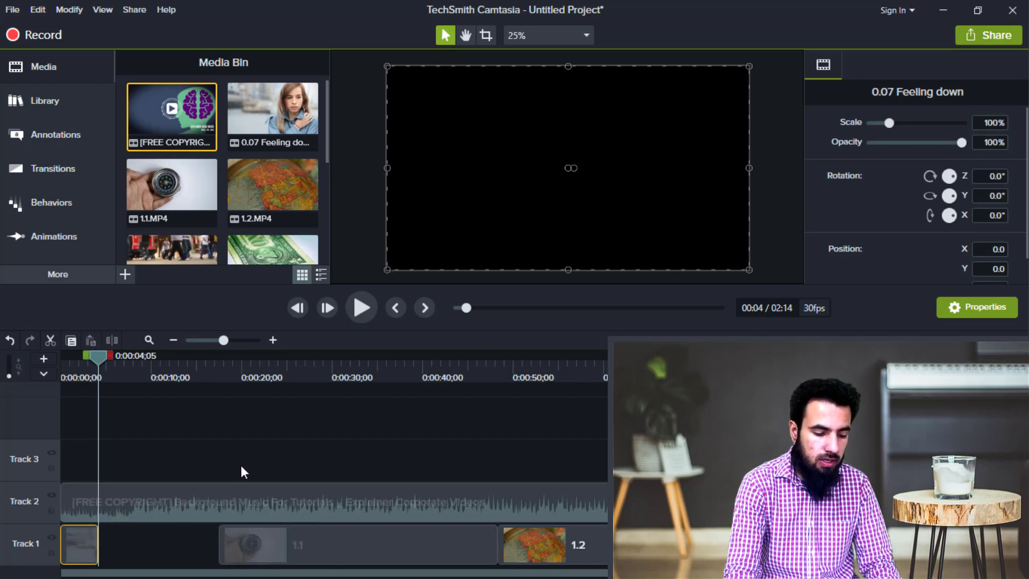
left_click(262, 532)
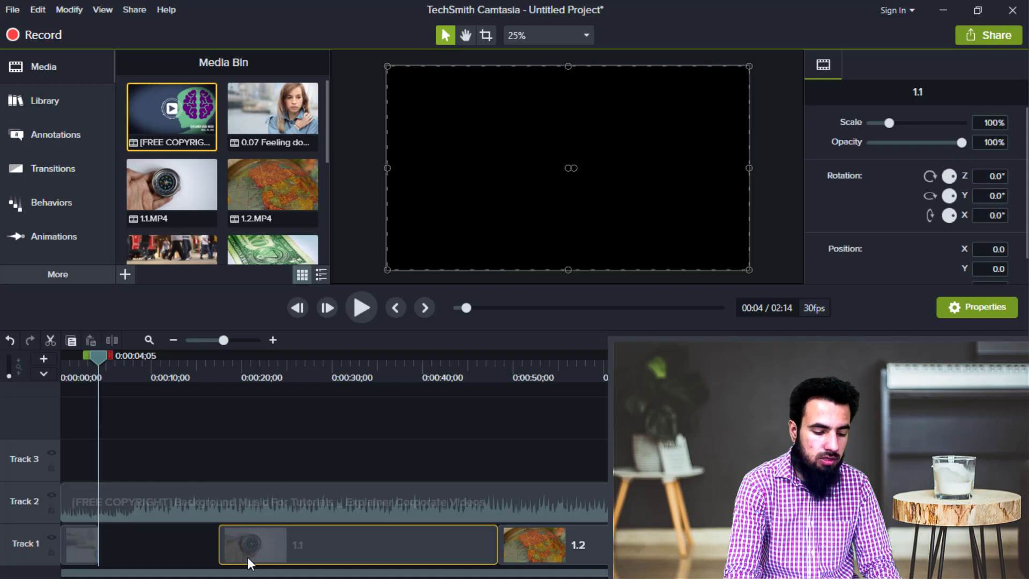
left_click_drag(247, 557, 44, 474)
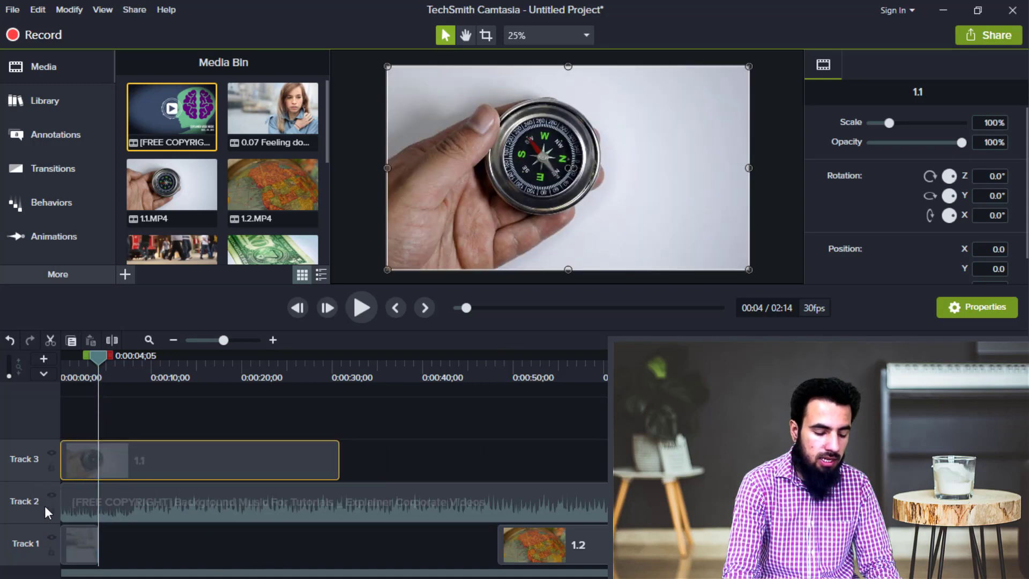
- Split the 1.1 clip on Track 3 at 0:00:04;05 and delete the part after the split
left_click(147, 545)
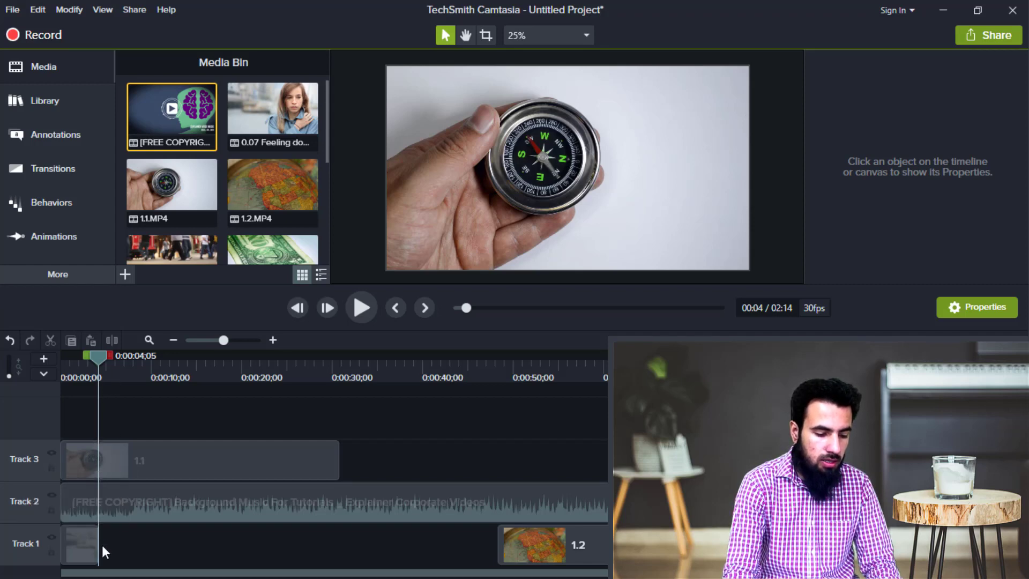
left_click(98, 468)
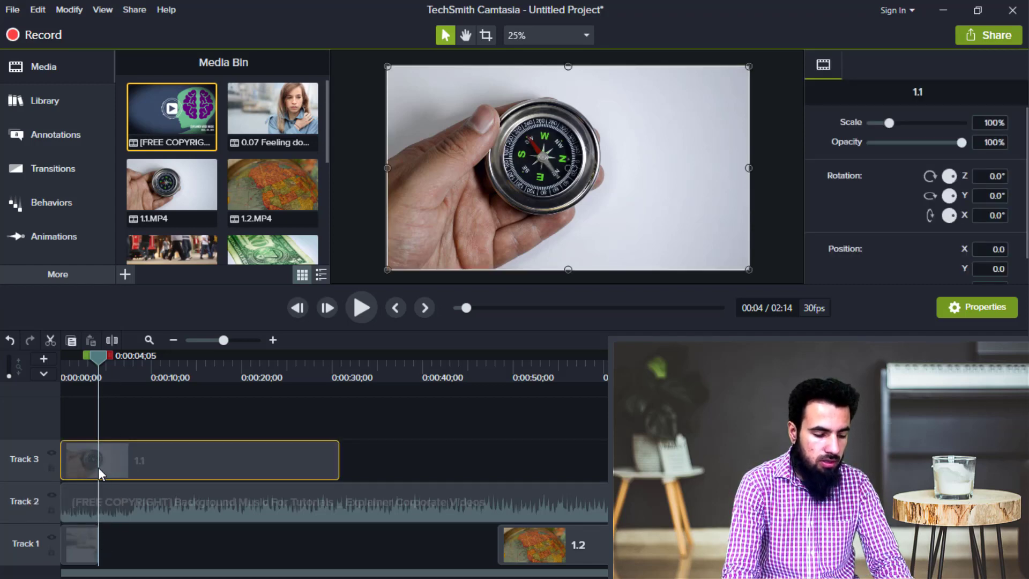
key("s")
left_click(114, 471)
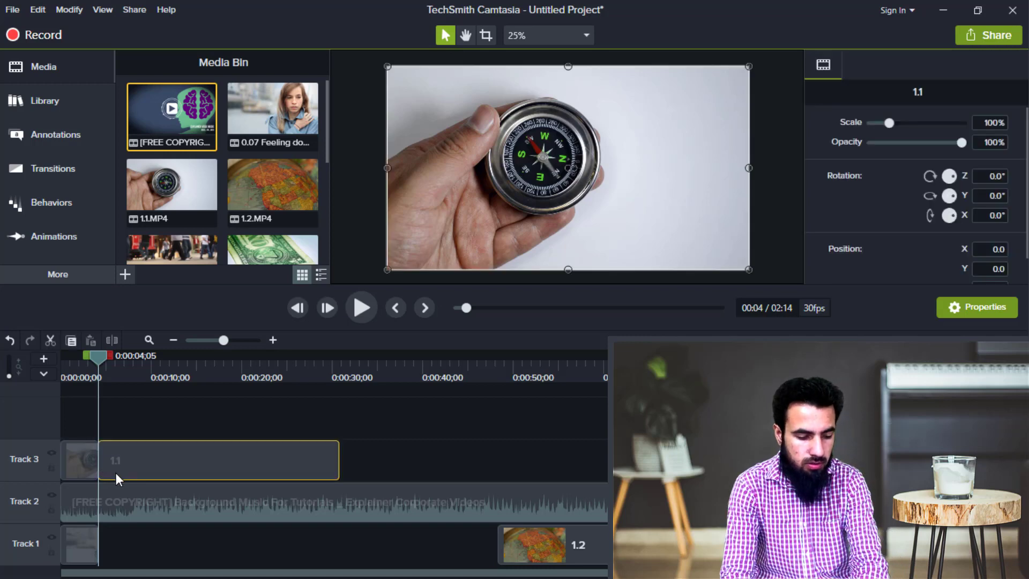
key("Delete")
- Move the 1.2 globe clip to the start of Track 4 and cut off everything after 0:00:04;05
left_click_drag(522, 561, 46, 438)
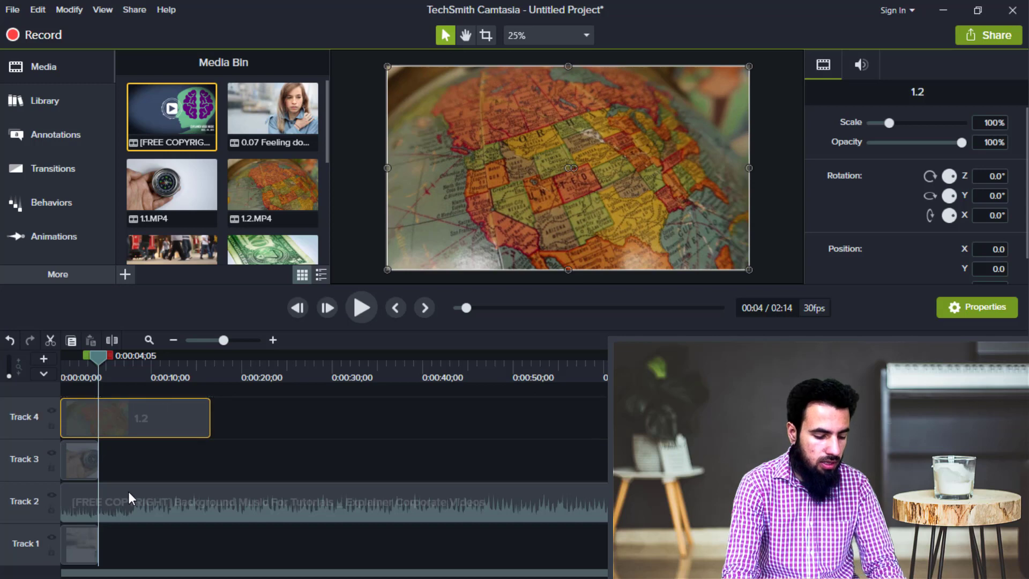
left_click(126, 417)
key("s")
key("Delete")
- Place the shortened 1.1 and 1.2 clips one after the other on Track 1, directly behind the 0.07 Feeling down clip
left_click_drag(126, 416, 139, 507)
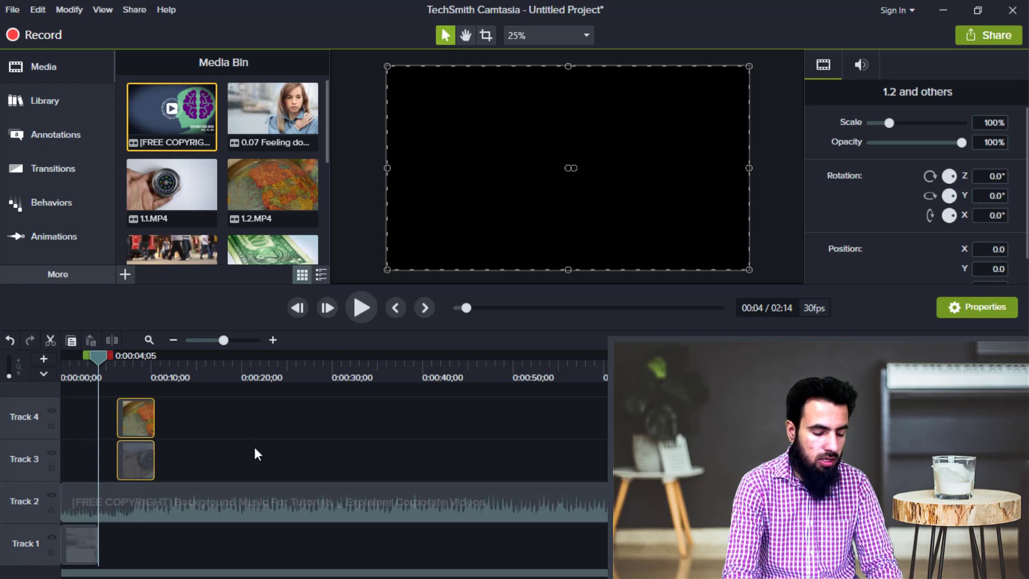
left_click_drag(248, 455, 107, 561)
left_click(183, 441)
left_click(250, 466)
left_click_drag(249, 421, 128, 549)
left_click(221, 549)
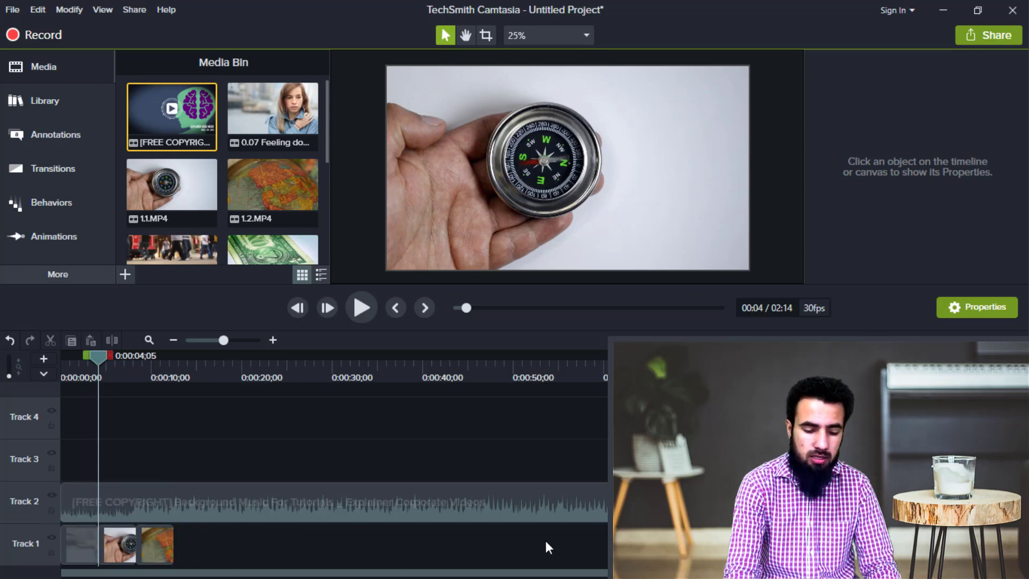
- Extend the 1.6 photo on Track 3 to 0:00:04;05 and place it behind the last shortened clip on Track 1
left_click_drag(172, 249, 72, 422)
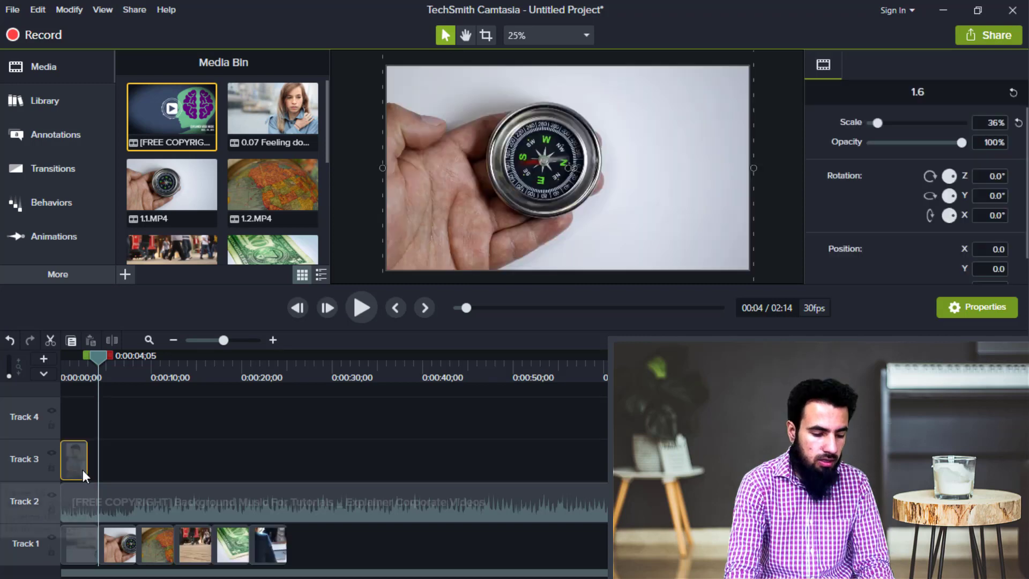
left_click_drag(82, 469, 88, 469)
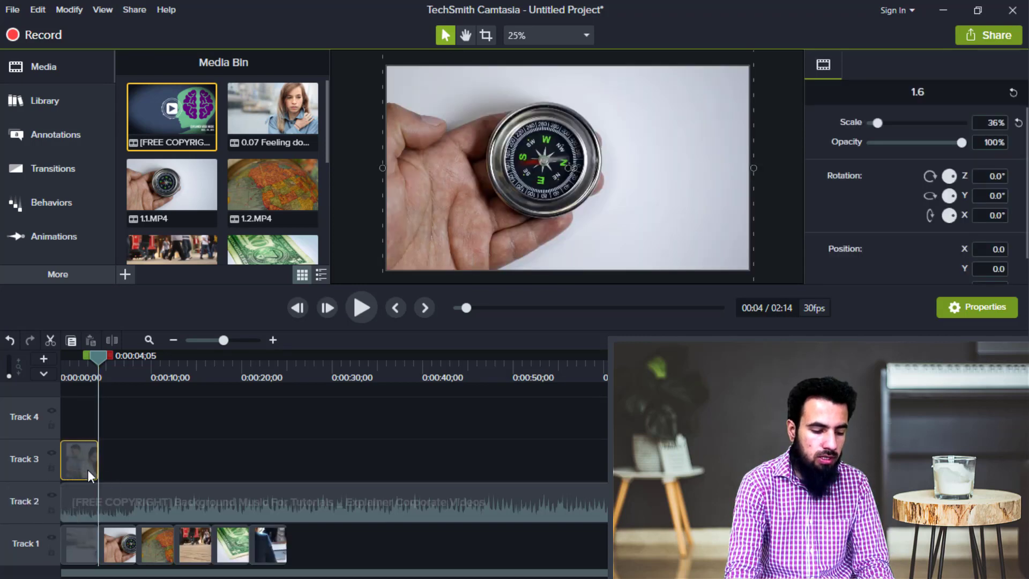
left_click_drag(224, 490, 327, 549)
left_click(338, 559)
- Bring the shortened family dinner clip directly behind the 1.6 photo on Track 1 and cut the background music at 0:00:34;28
left_click_drag(206, 574, 356, 576)
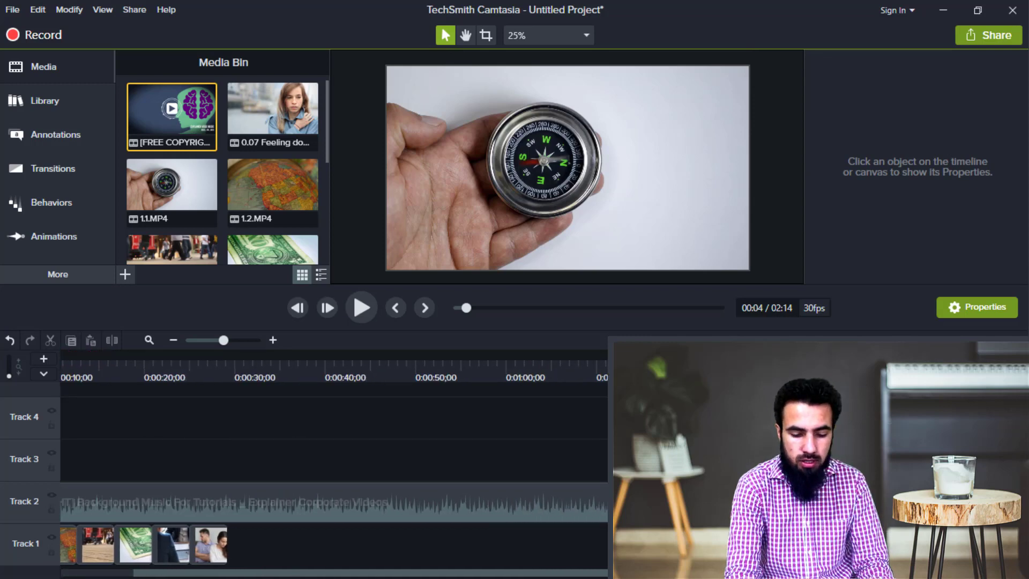
left_click_drag(643, 544, 256, 552)
right_click(256, 552)
left_click(262, 515)
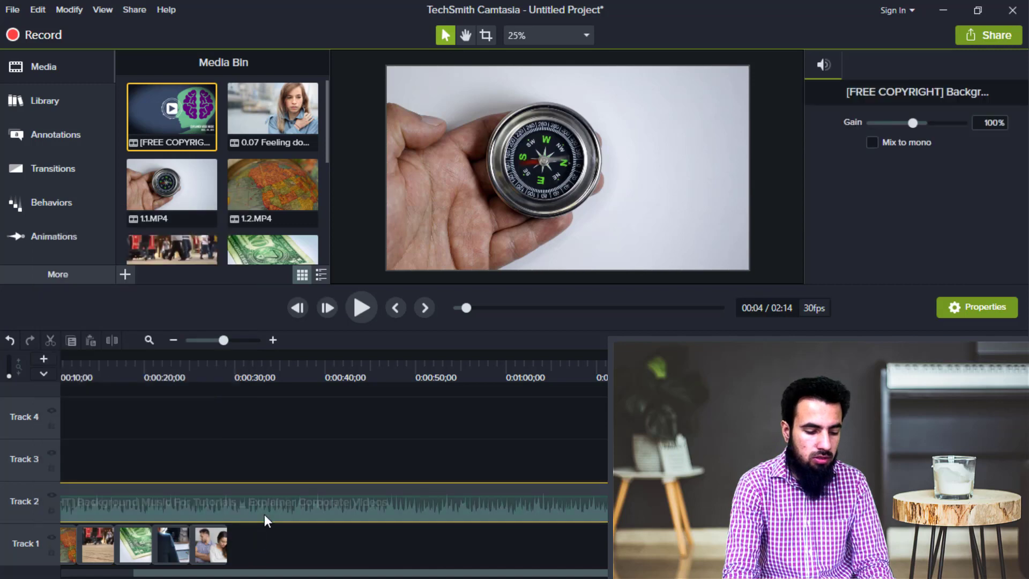
left_click(263, 546)
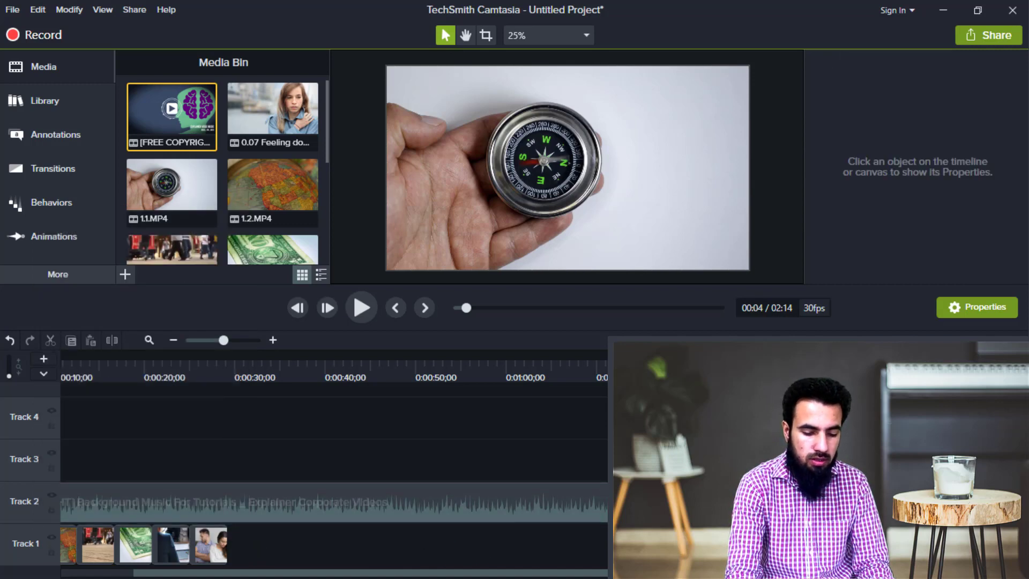
left_click_drag(643, 544, 331, 471)
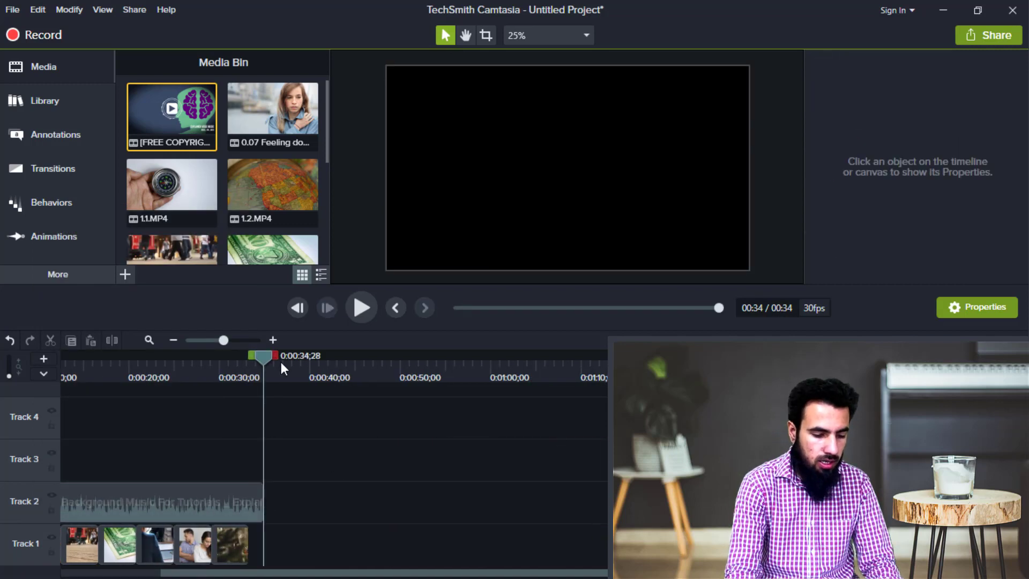
- Trim the end of the background music on Track 2 to 0:00:33;07, level with the end of the last clip
left_click_drag(264, 359, 275, 364)
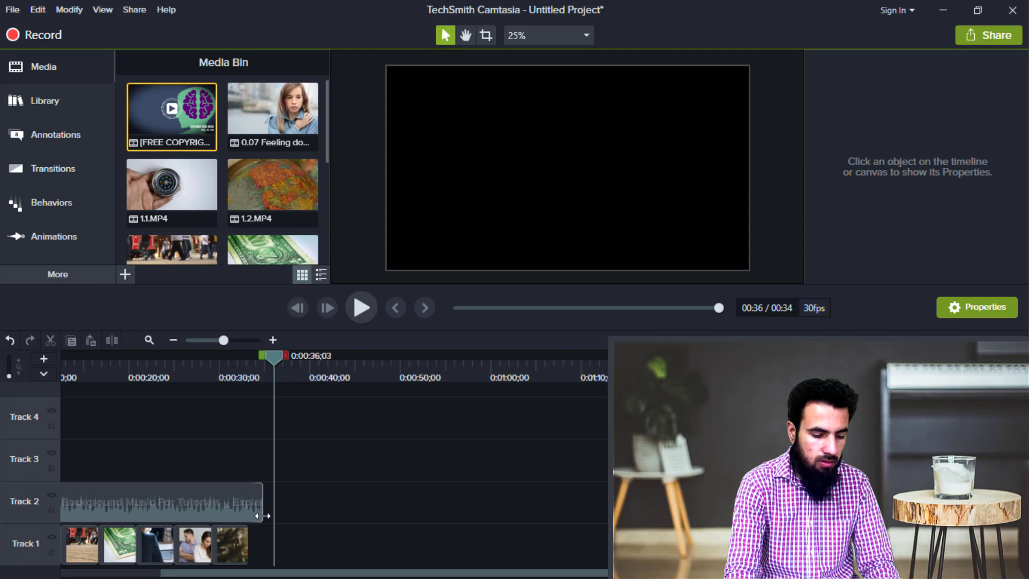
left_click_drag(263, 515, 248, 515)
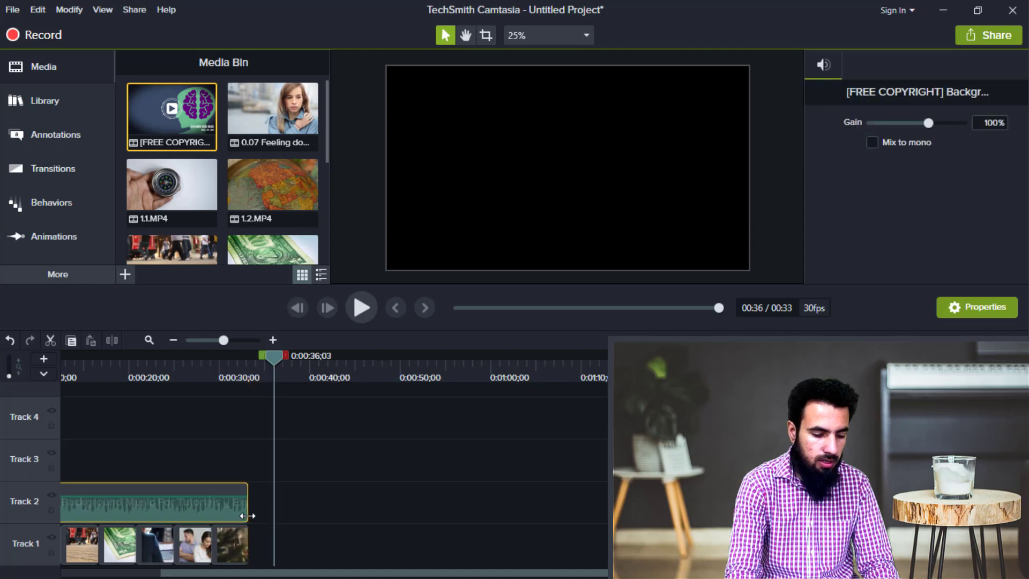
left_click_drag(314, 573, 136, 576)
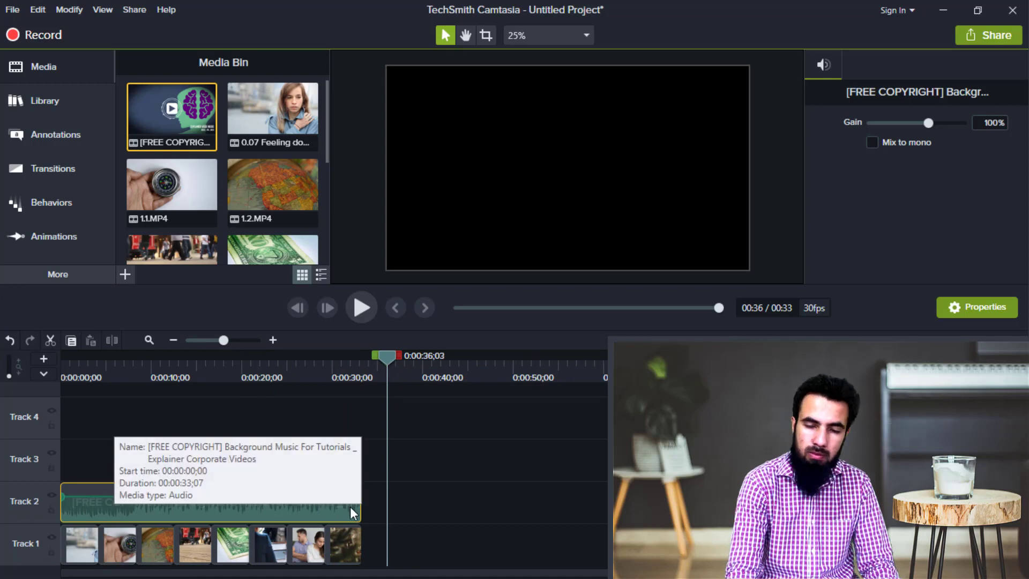
- Select all the clips on Track 1 and add transitions to them
left_click(347, 369)
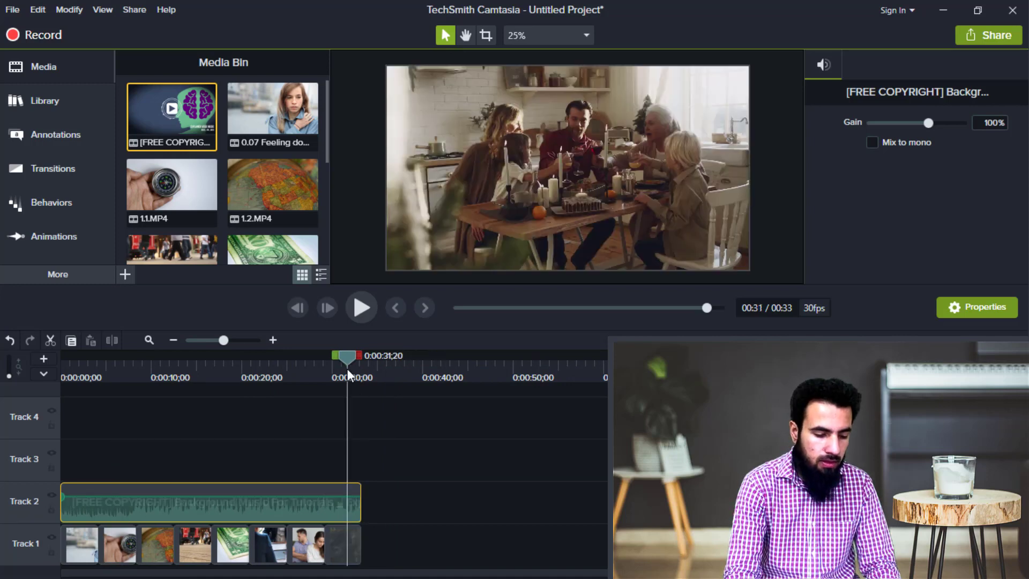
left_click(416, 529)
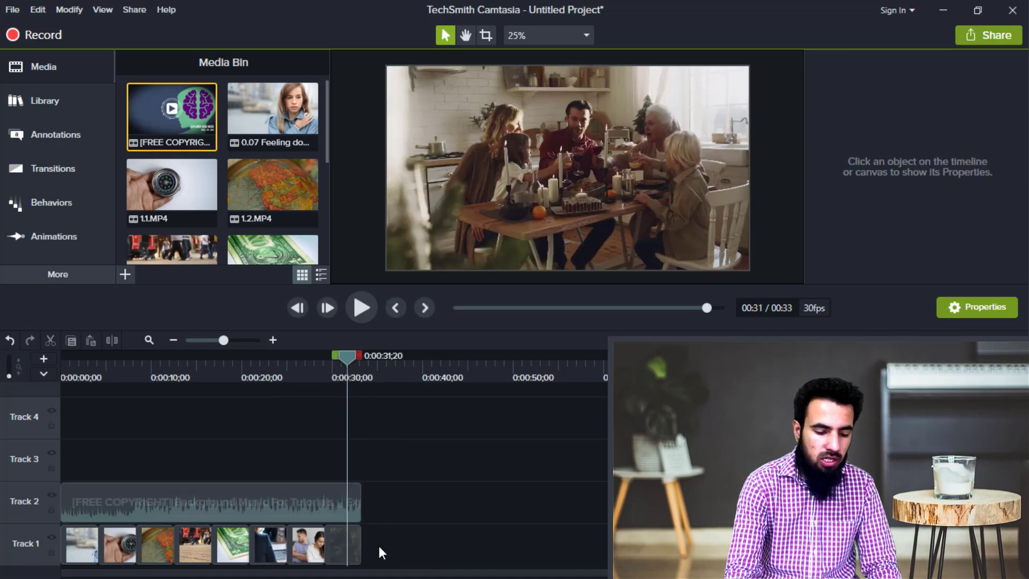
left_click_drag(378, 544, 50, 554)
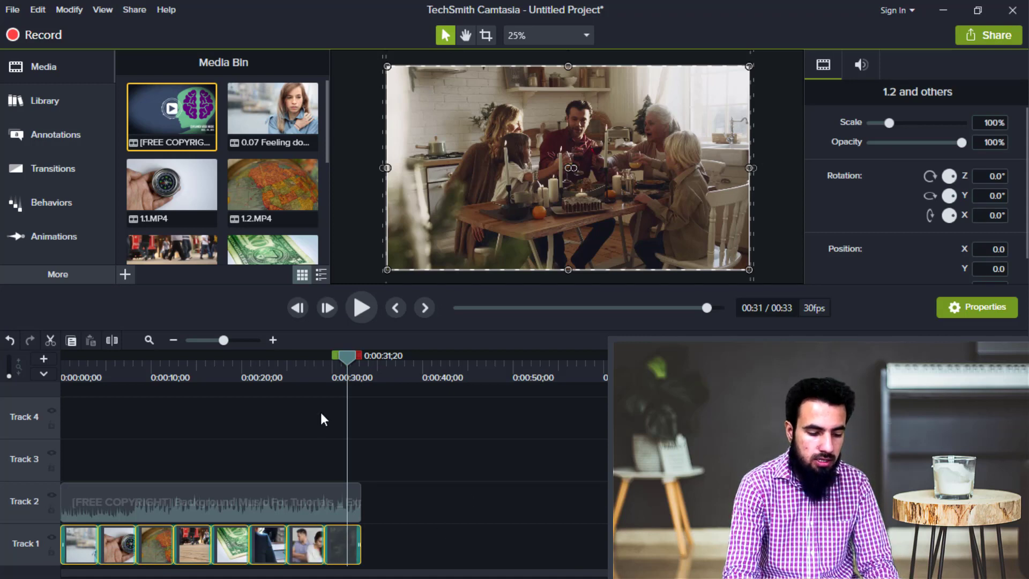
- Preview the transitions around the last two clips, playing from 0:00:31;25 to the end of the video
left_click(331, 369)
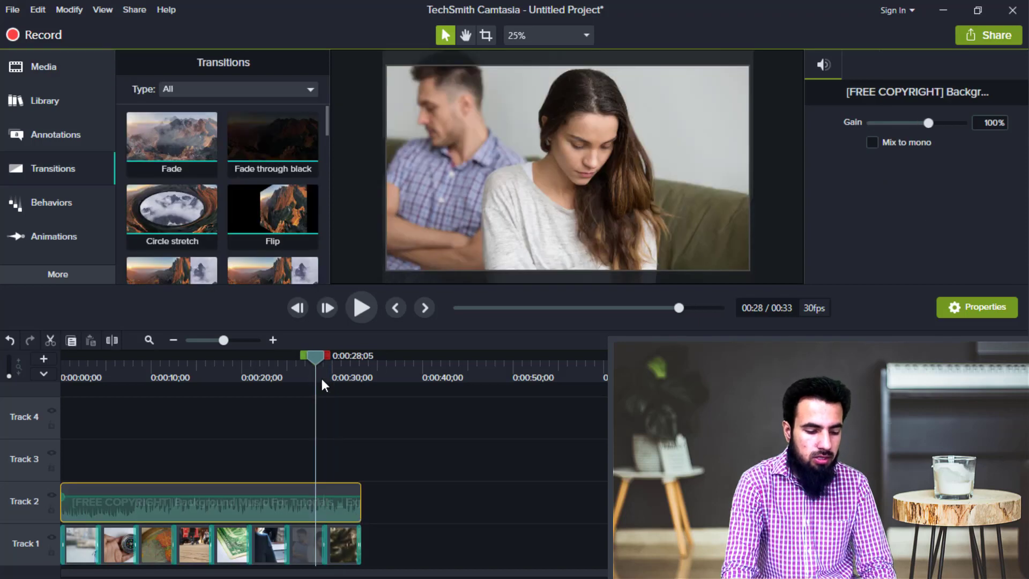
left_click(348, 361)
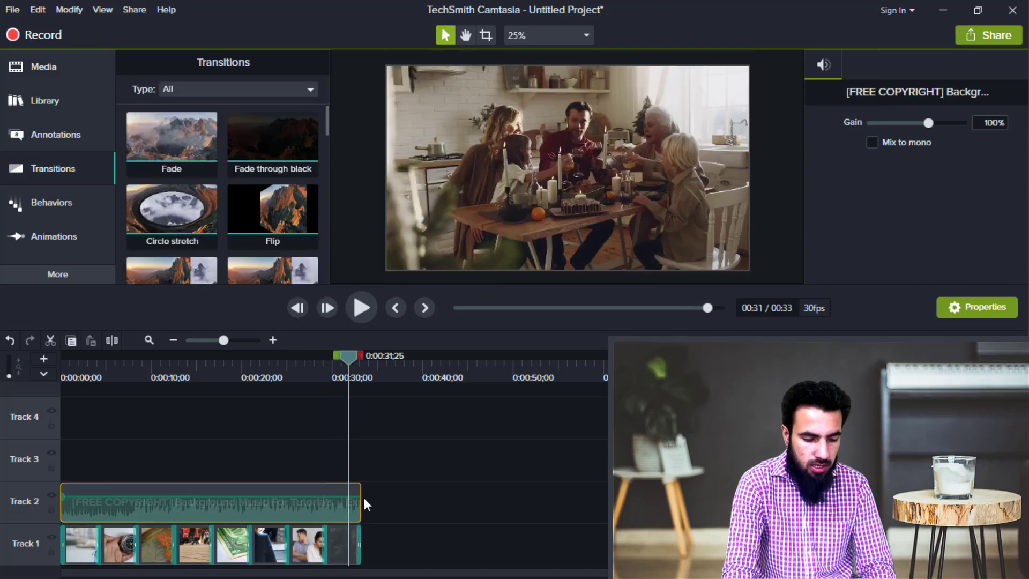
left_click(366, 308)
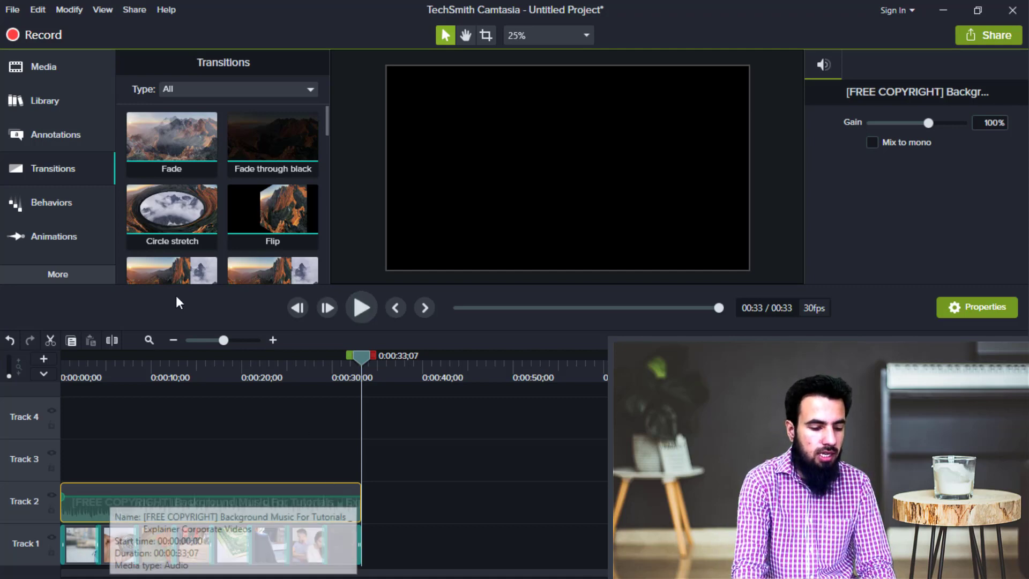
- Add the Fade Out audio effect to the background music on Track 2
left_click(62, 272)
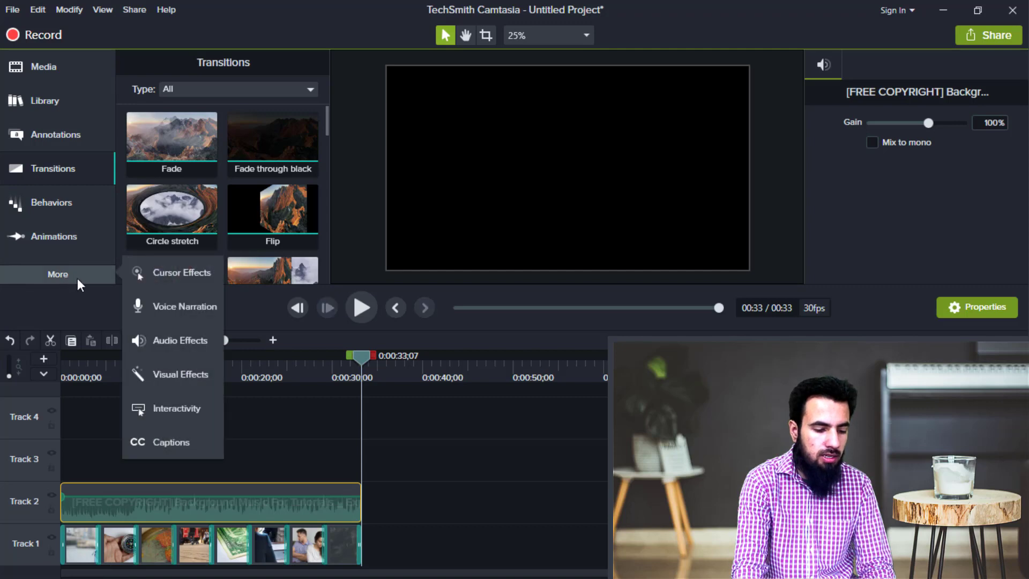
left_click(175, 342)
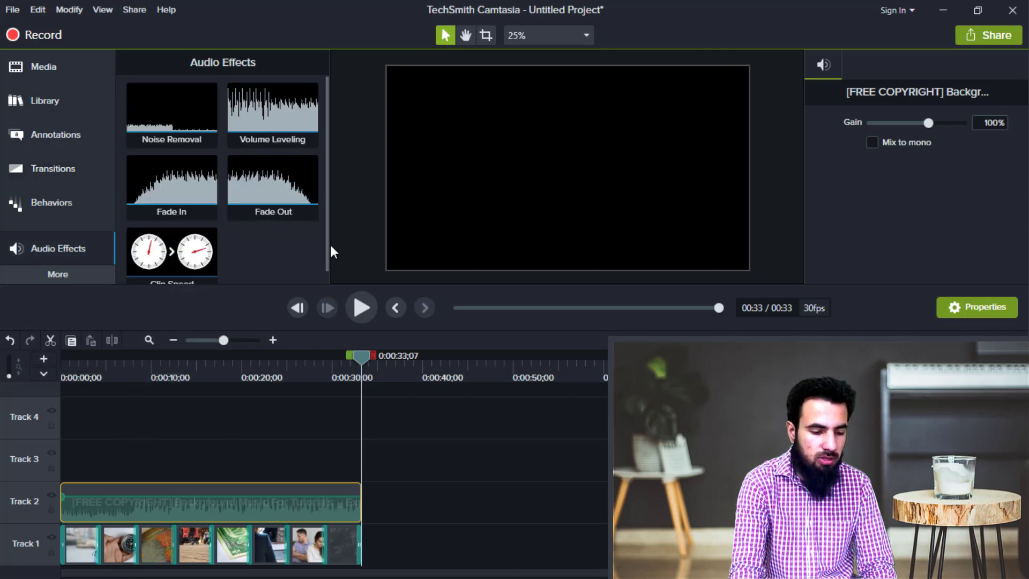
left_click(457, 490)
left_click(352, 503)
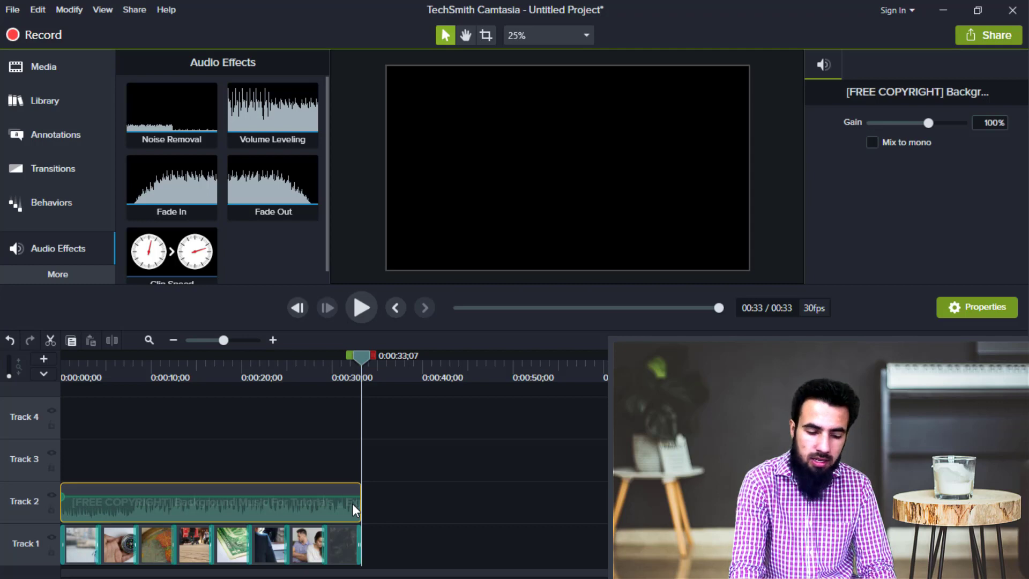
right_click(278, 188)
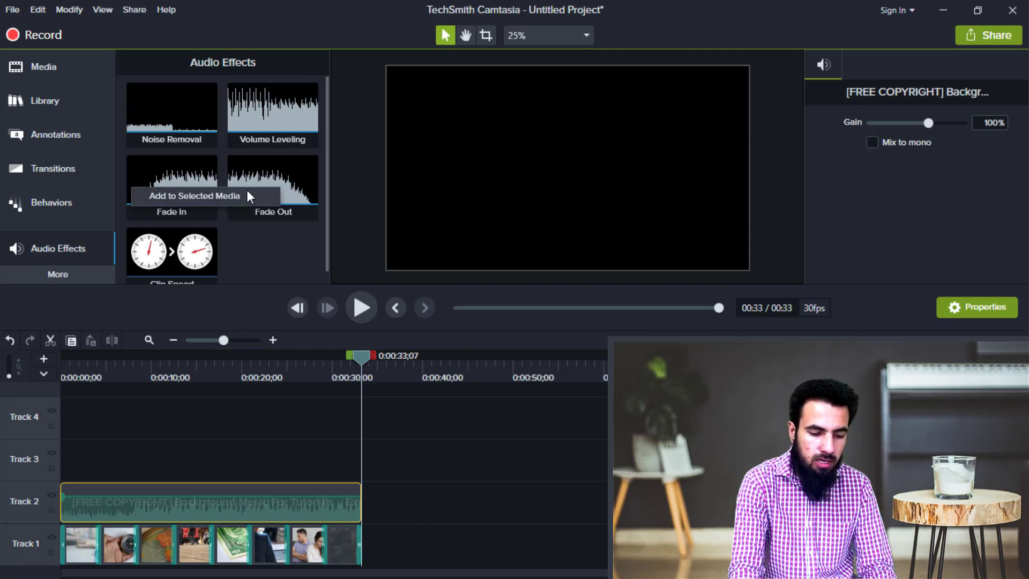
left_click(200, 194)
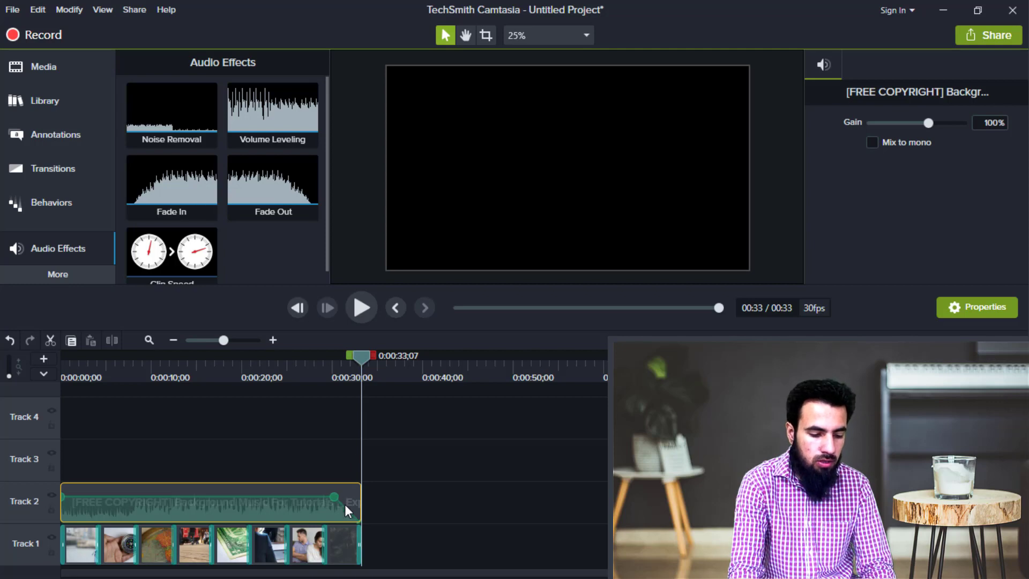
- Preview the music fade-out by playing the video from 0:00:30;05 to the end
left_click(332, 378)
left_click(397, 412)
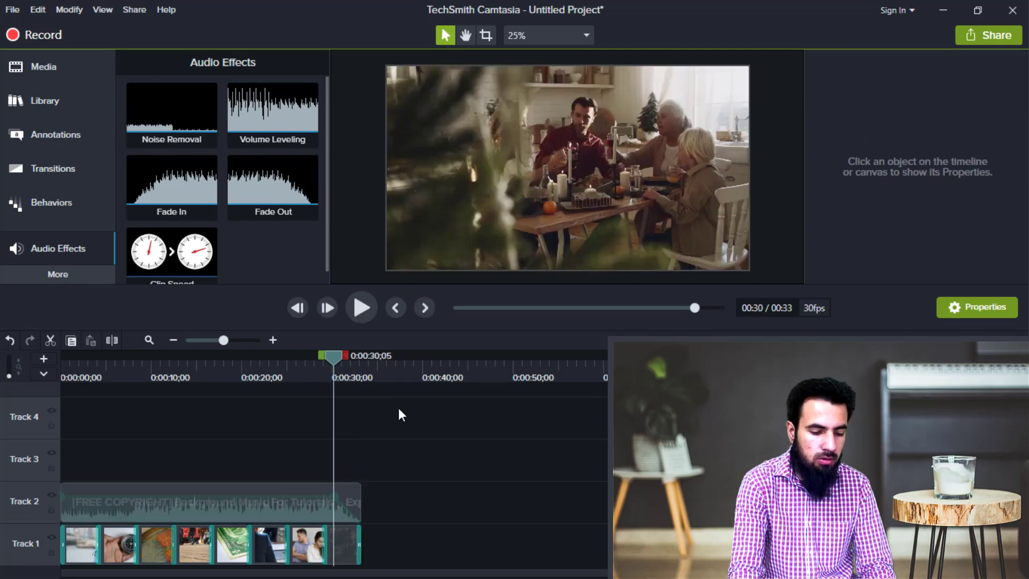
left_click(362, 303)
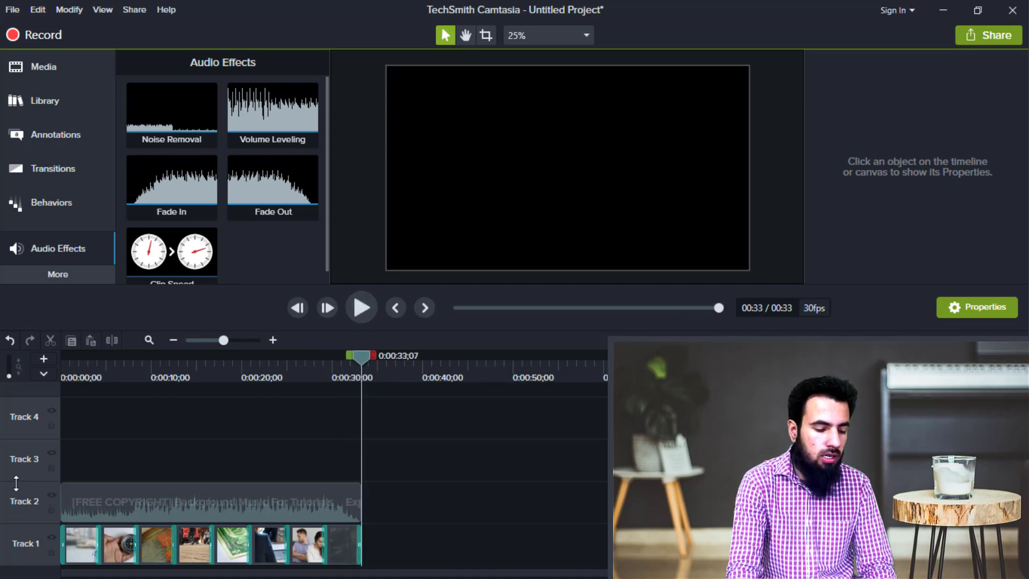
- Return to the start of the timeline and play roughly the first second of the video
key("ctrl+Home")
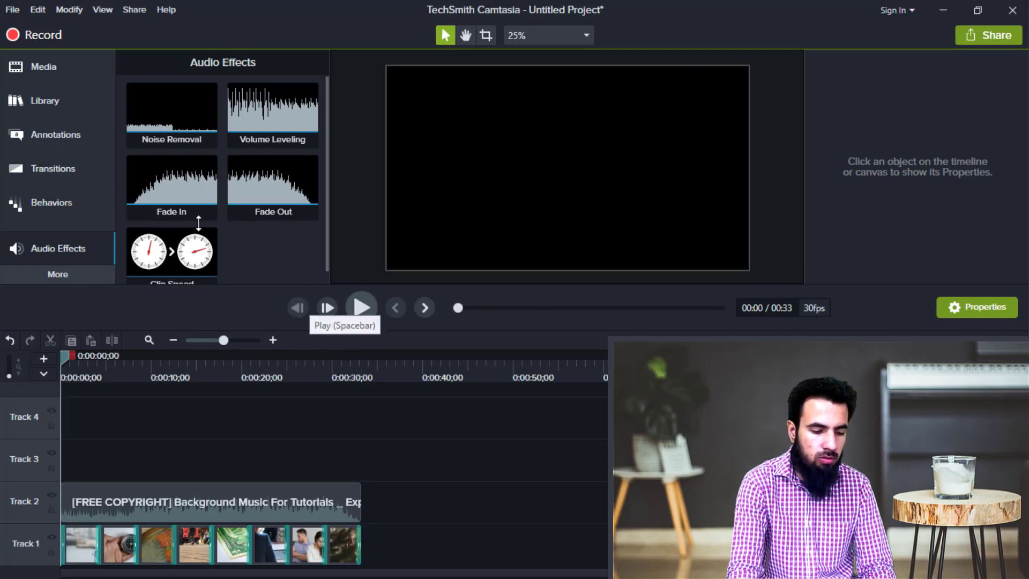
left_click(153, 196)
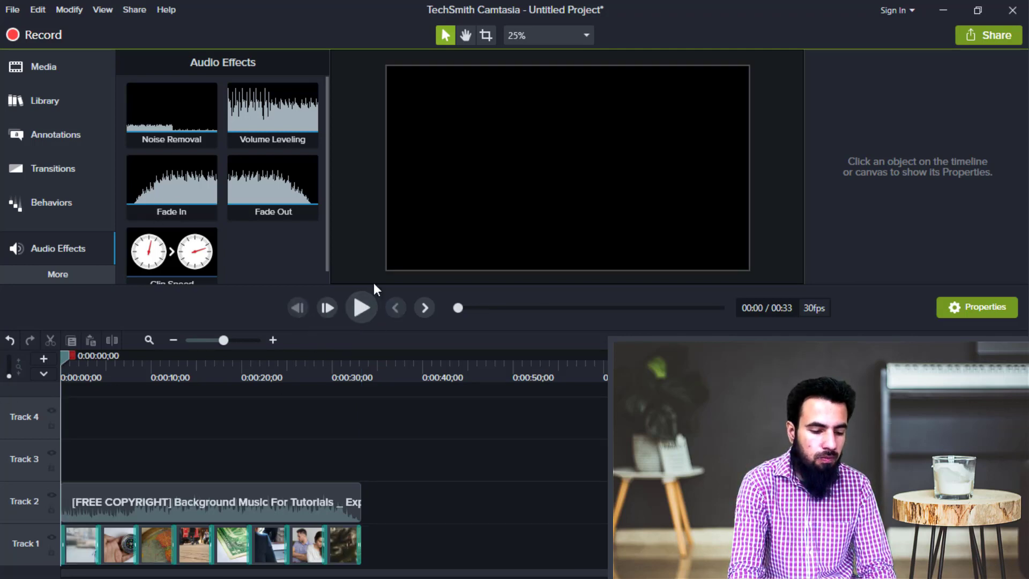
left_click(368, 310)
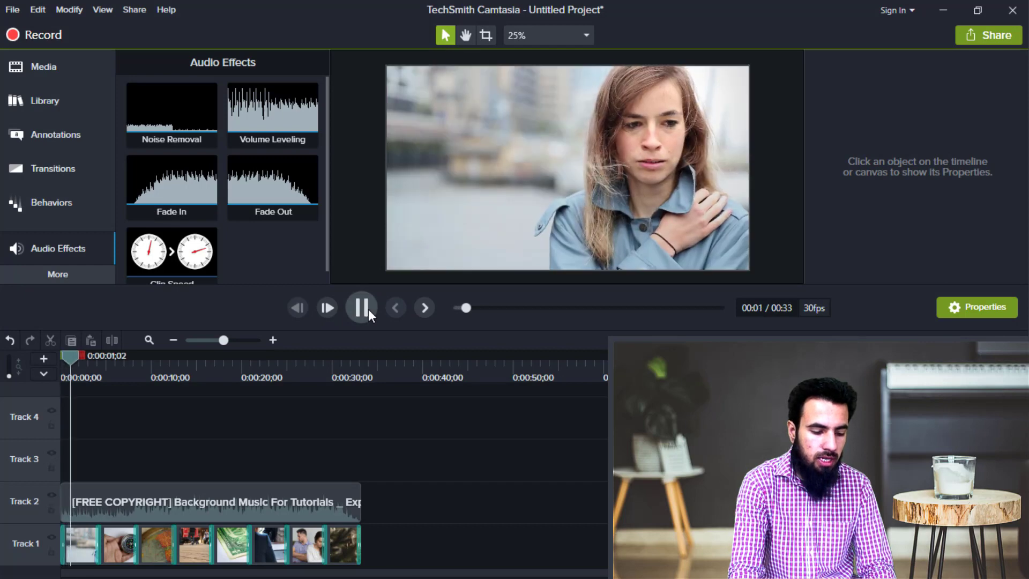
key("space")
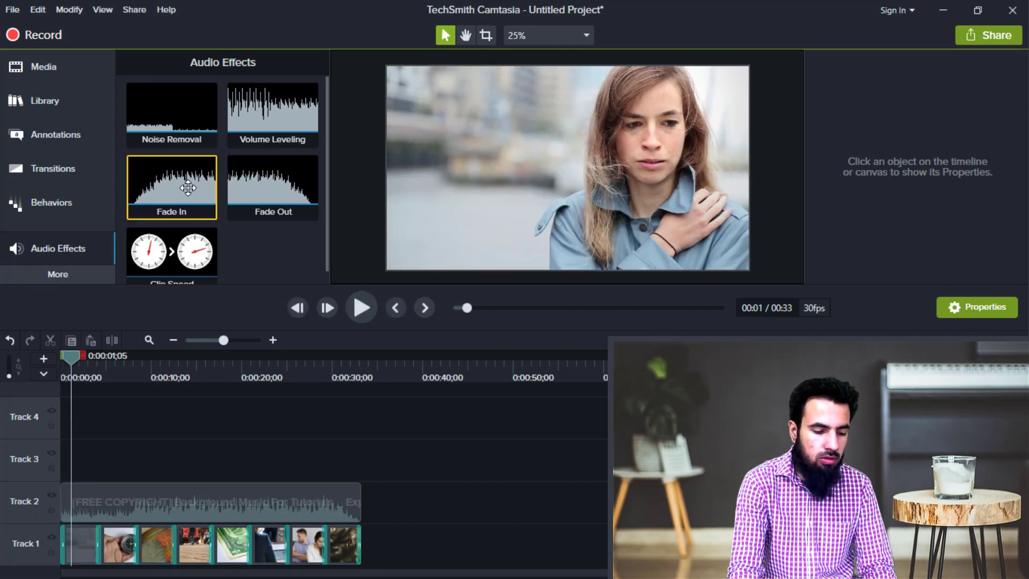
- Add the Fade In audio effect to the background music on Track 2
right_click(187, 188)
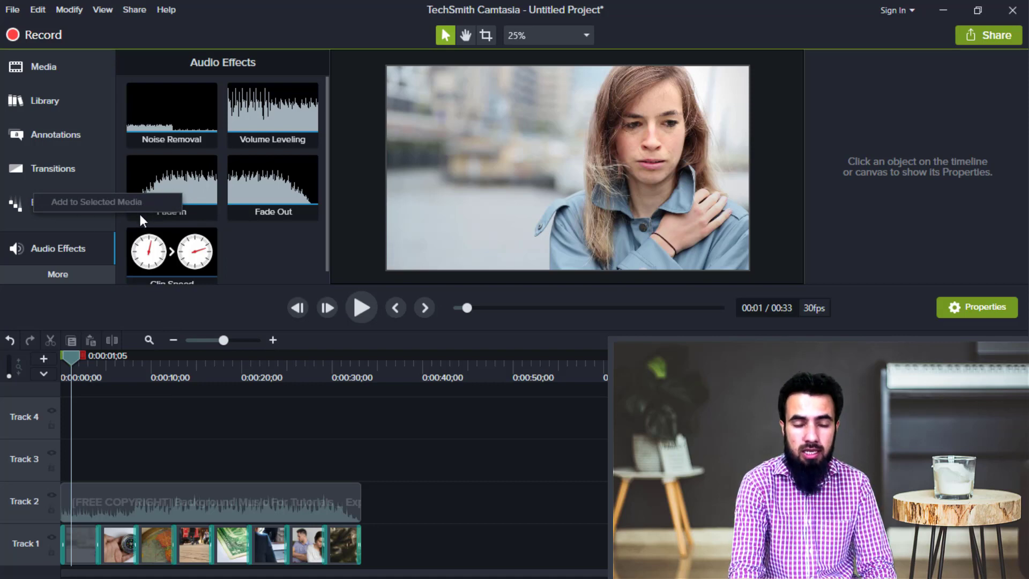
left_click(77, 509)
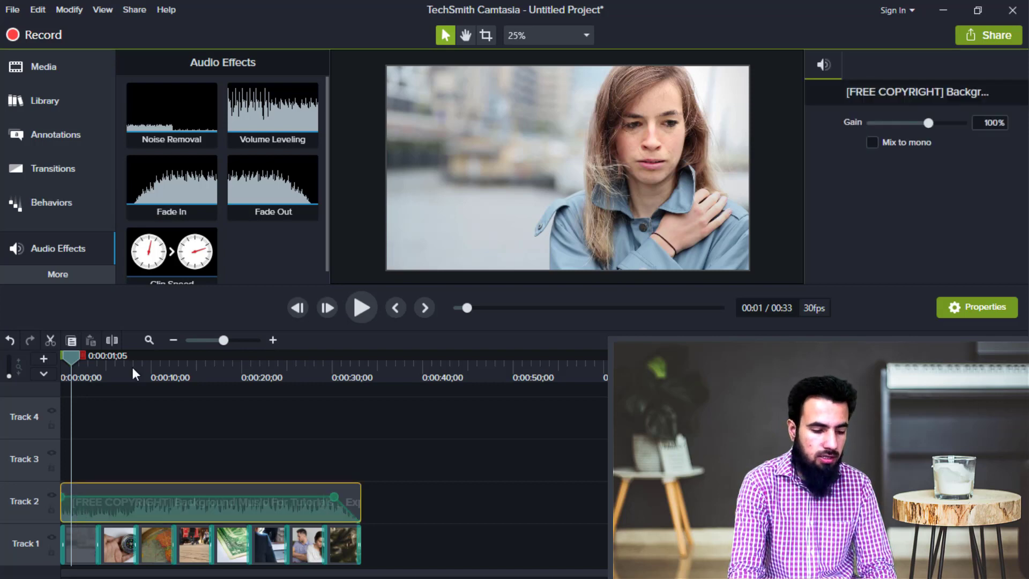
left_click_drag(181, 188, 135, 201)
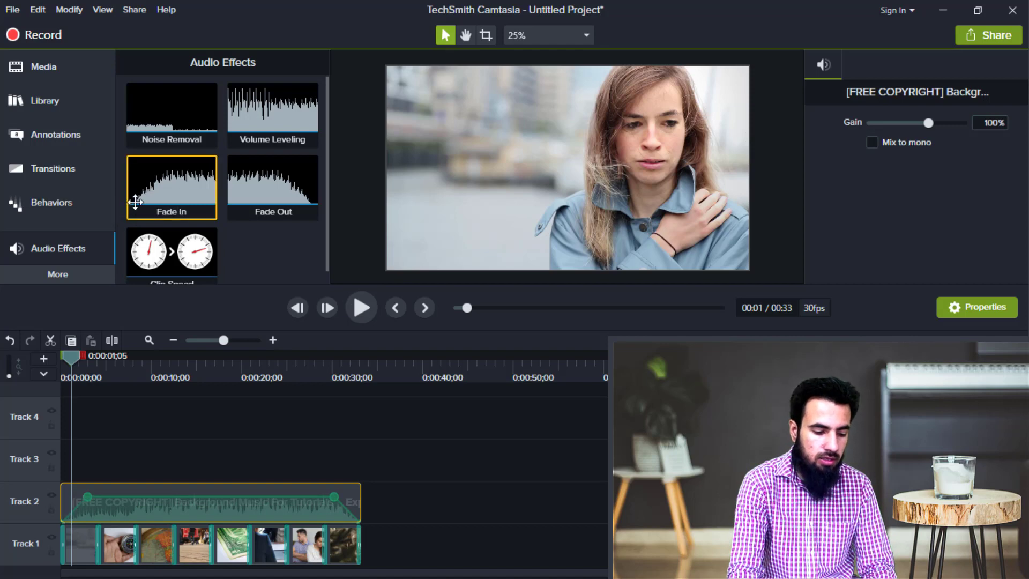
- Play the whole video from 0:00:00;00 to its end, then show the project's media again
left_click(60, 357)
left_click(349, 415)
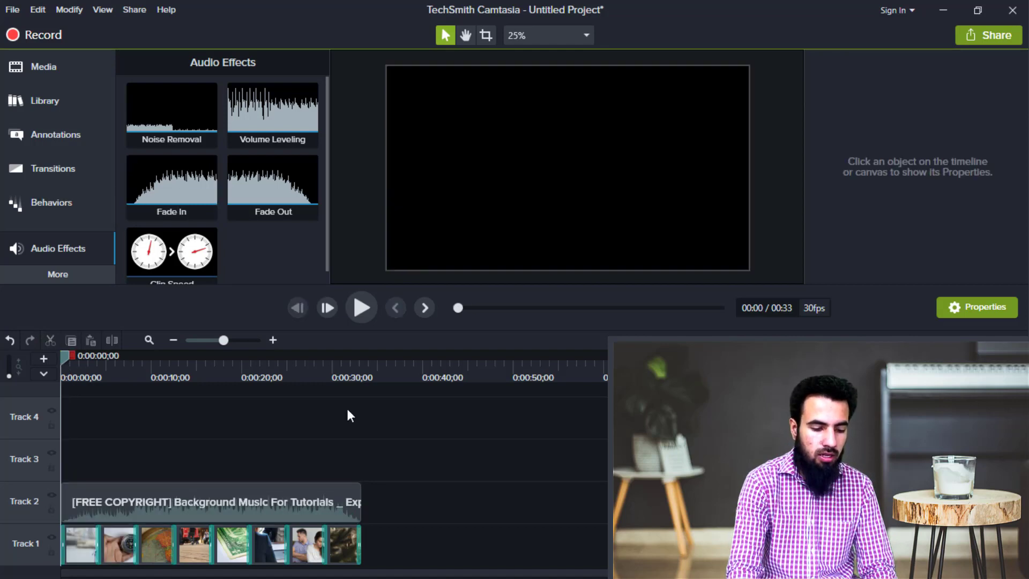
left_click(362, 307)
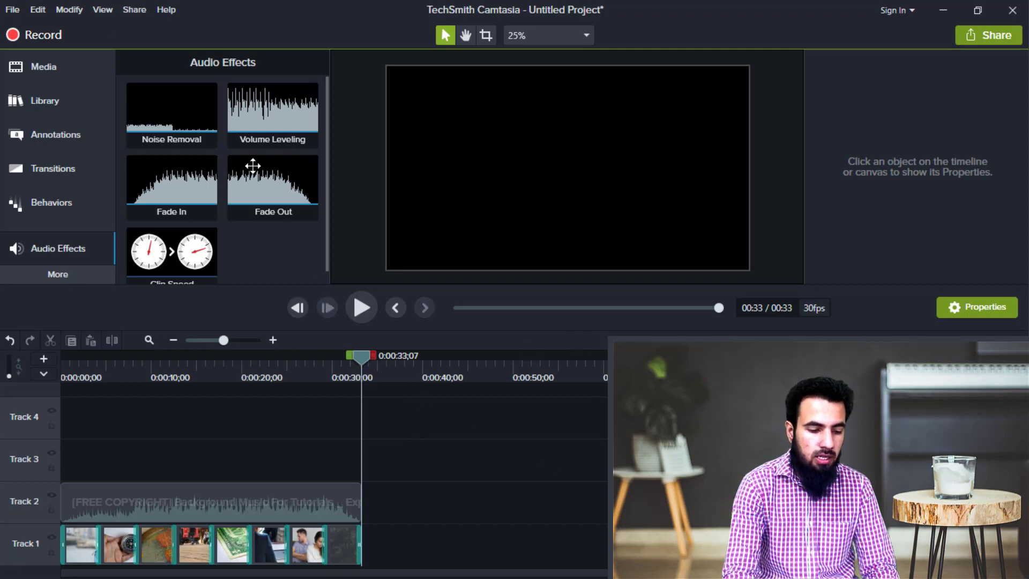
left_click(58, 67)
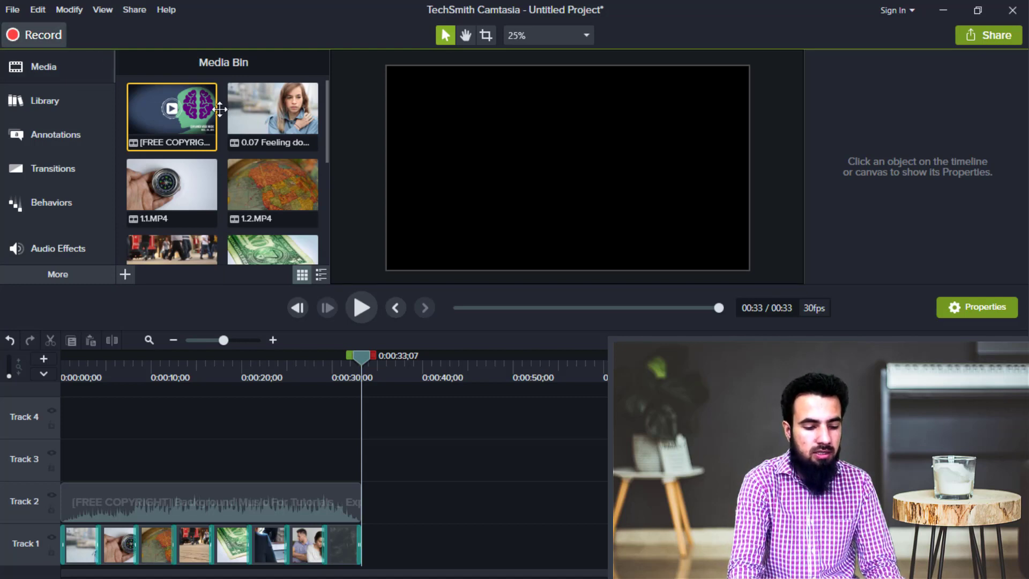
- Start exporting the video to a local file with the MP4 only (up to 1080p) preset and continue to the save settings
left_click(982, 38)
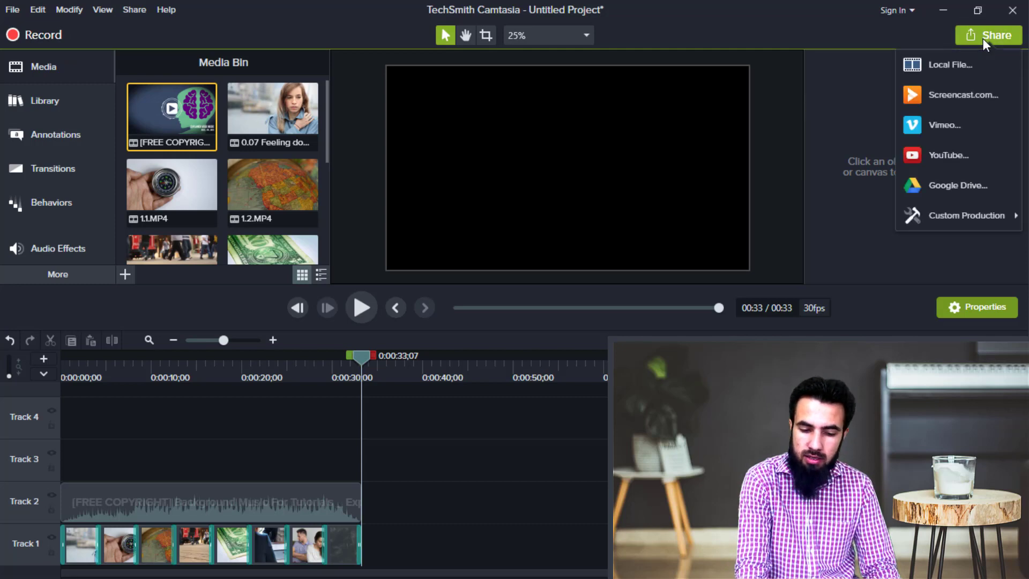
mouse_move(913, 230)
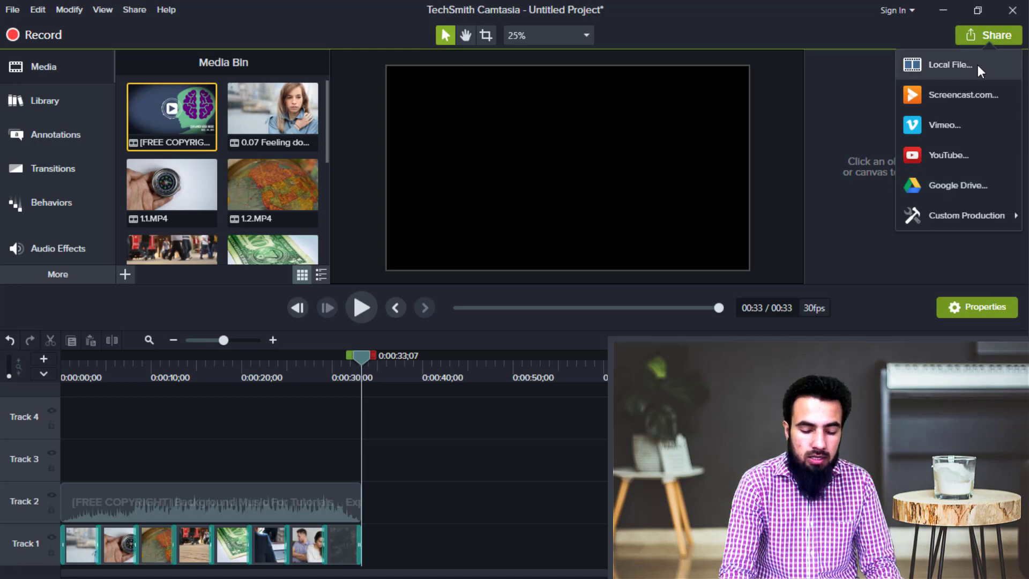
mouse_move(967, 217)
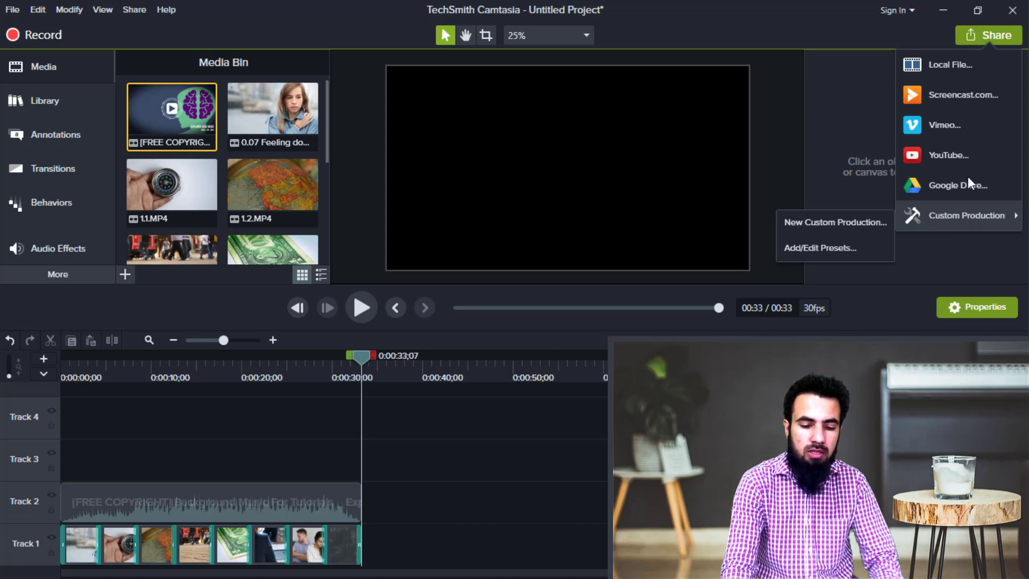
left_click(958, 65)
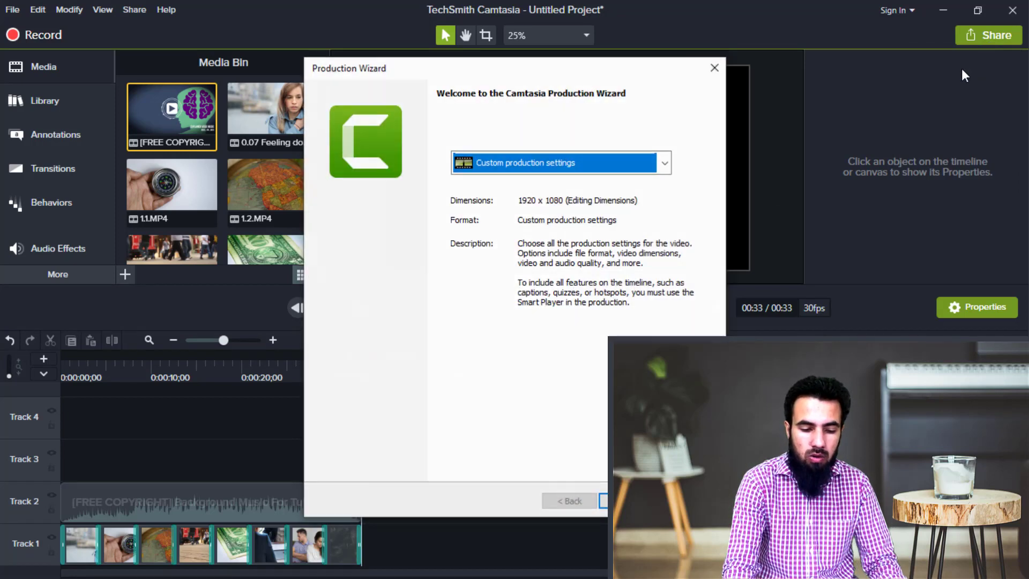
left_click(667, 164)
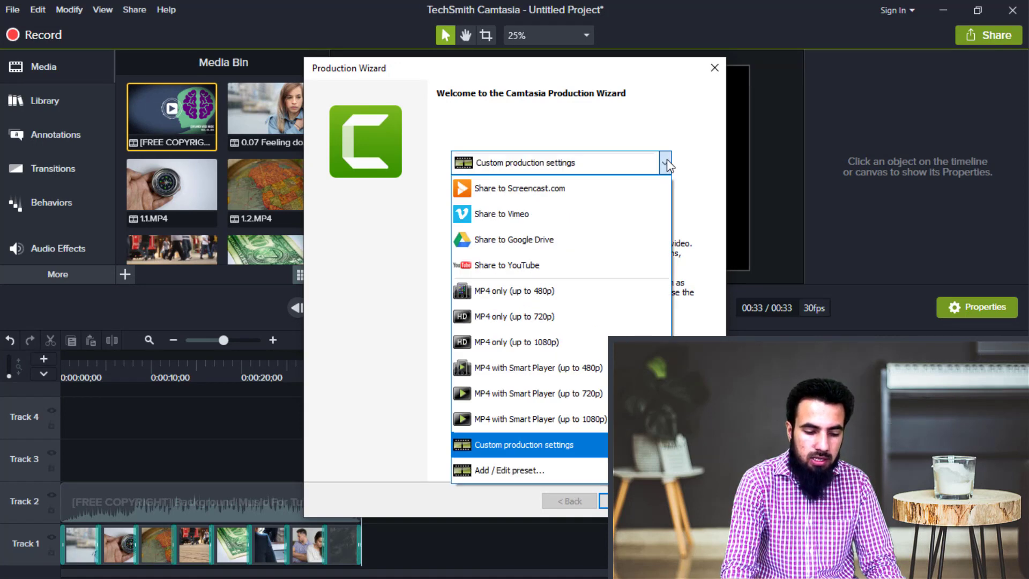
left_click(558, 341)
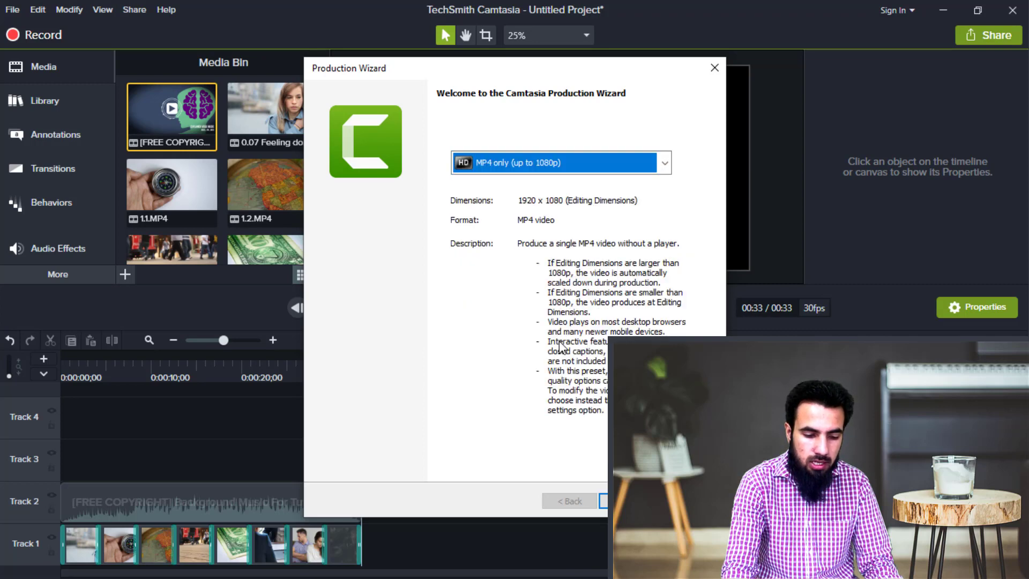
left_click(622, 501)
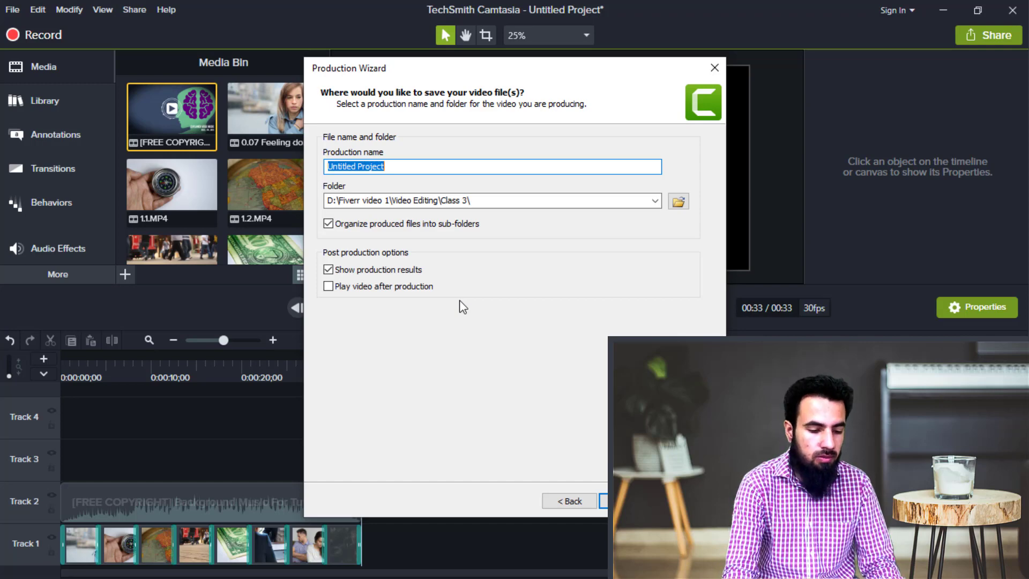
- Choose the Class 4 folder under Video Editing as the destination, name the video Random Video and produce it
left_click(679, 206)
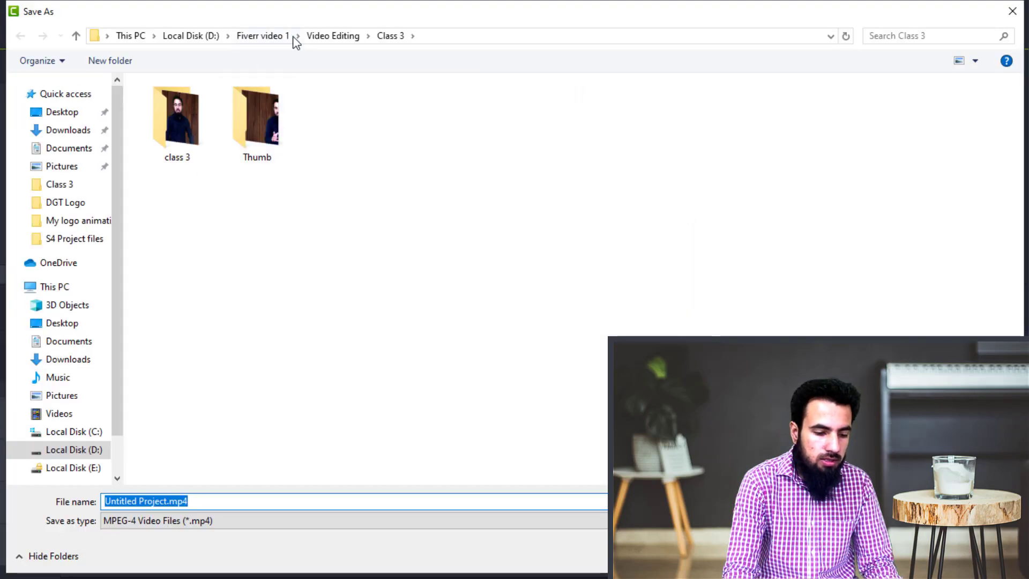
left_click(316, 37)
double_click(405, 144)
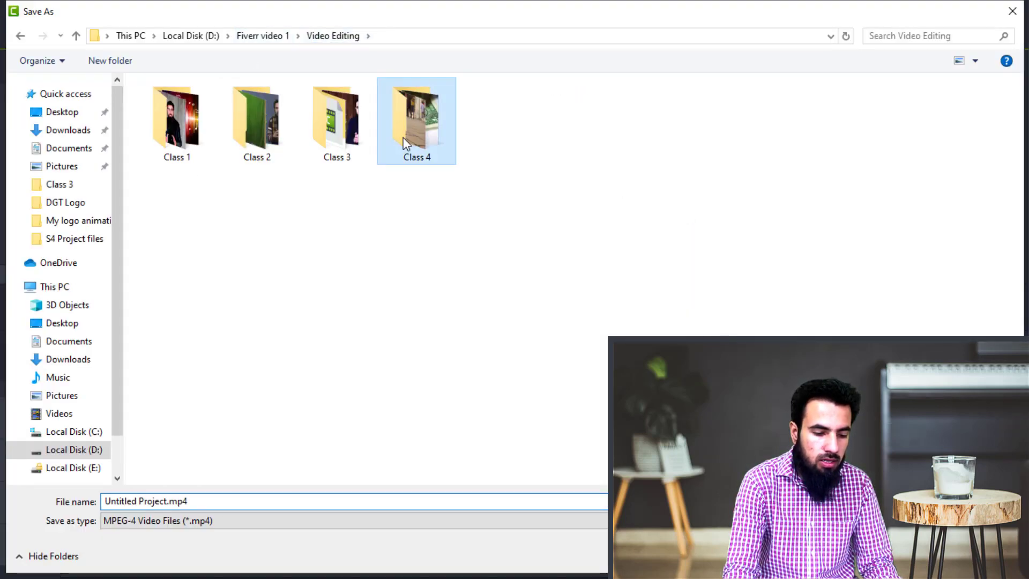
triple_click(212, 501)
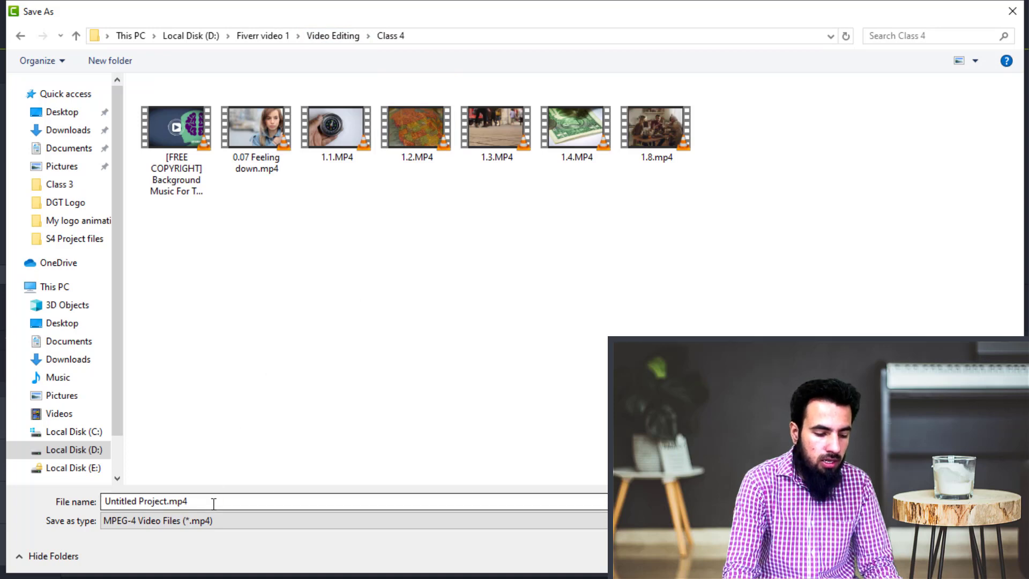
type("Random Video")
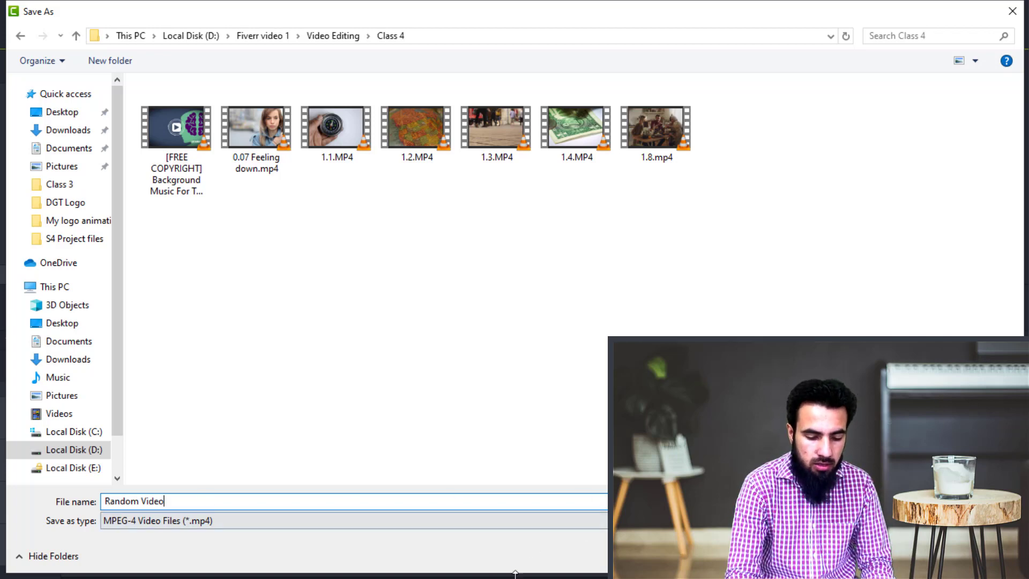
key("Return")
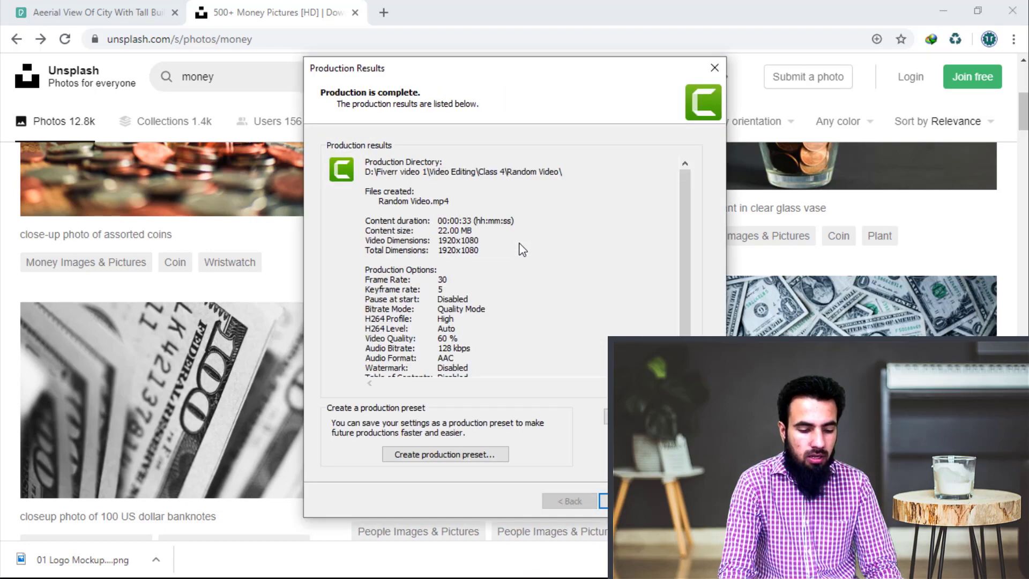
- Close the production results and watch Random Video.mp4 in VLC media player, pausing at 00:21
left_click(572, 502)
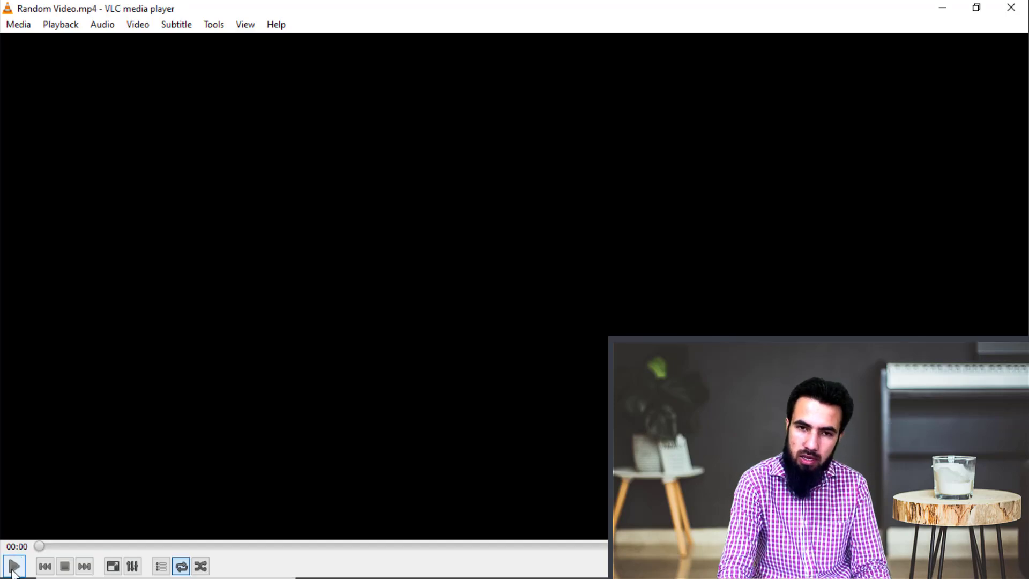
left_click(13, 568)
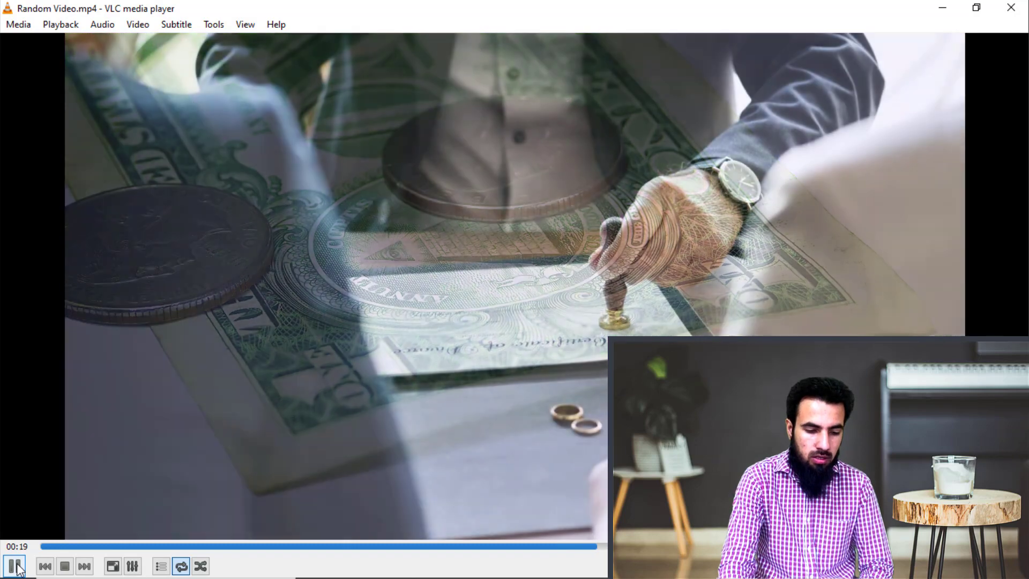
left_click(15, 566)
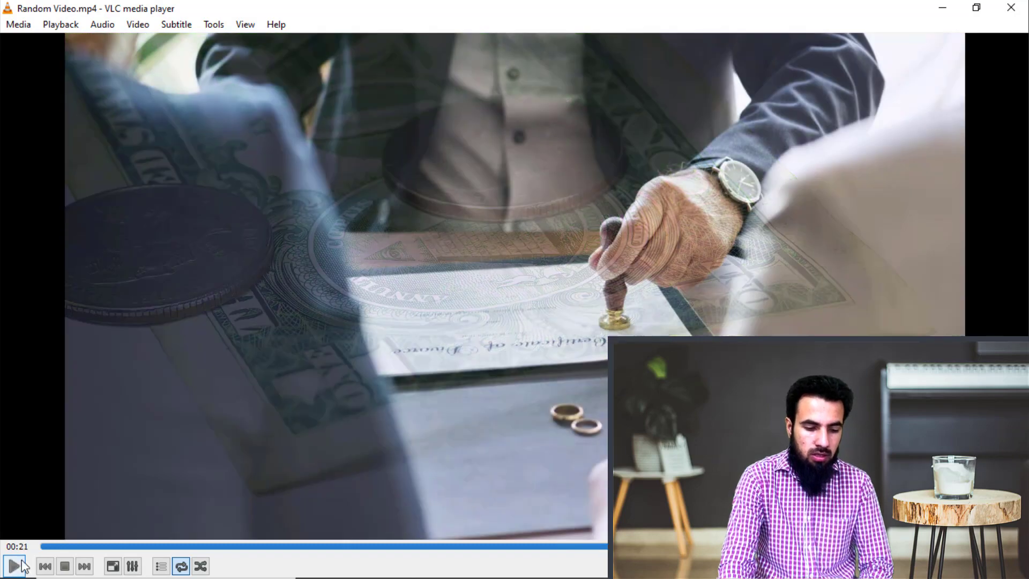